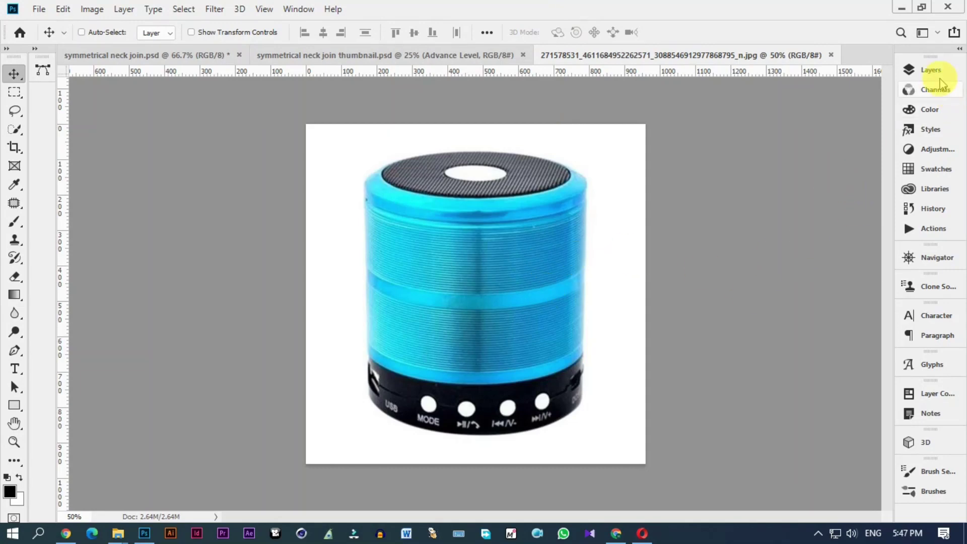
# - Show the Layers and Paths panels and create a new empty Path 1
pyautogui.click(913, 70)
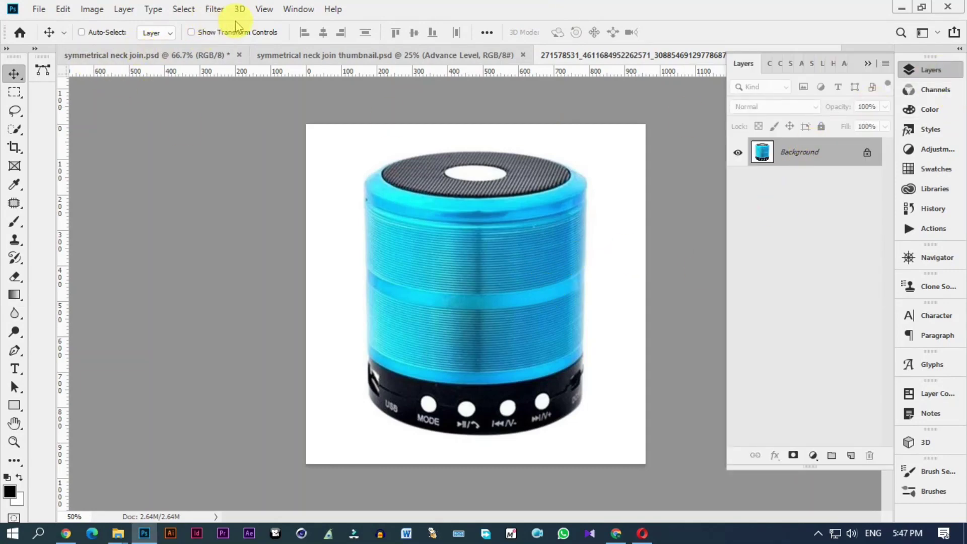
pyautogui.click(43, 70)
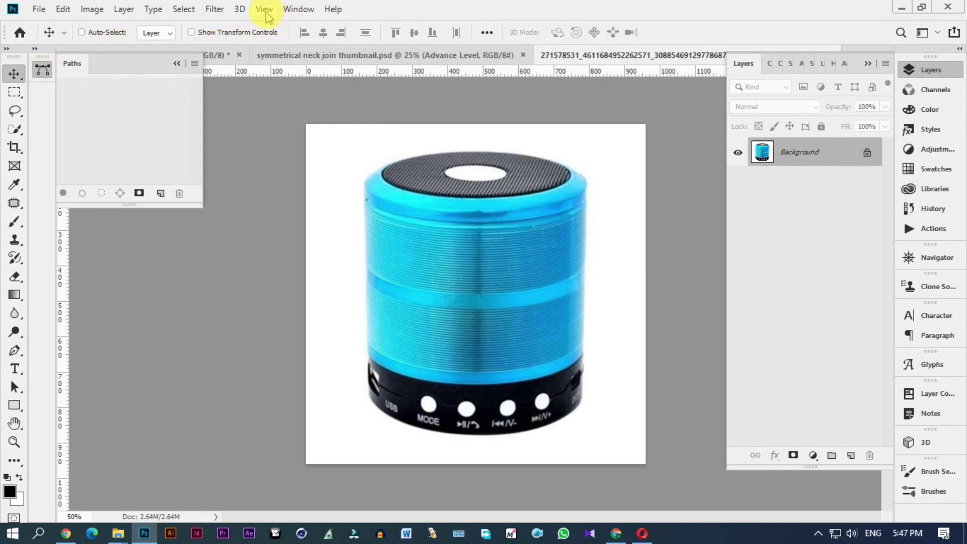
pyautogui.click(160, 194)
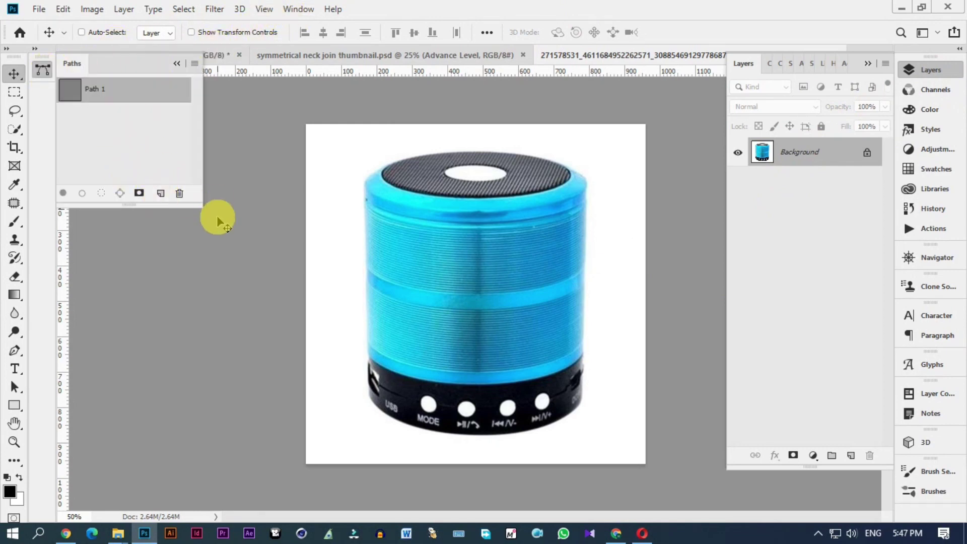
# - Zoom to 200% on the speaker's lower right edge
pyautogui.hotkey('ctrl', '+')
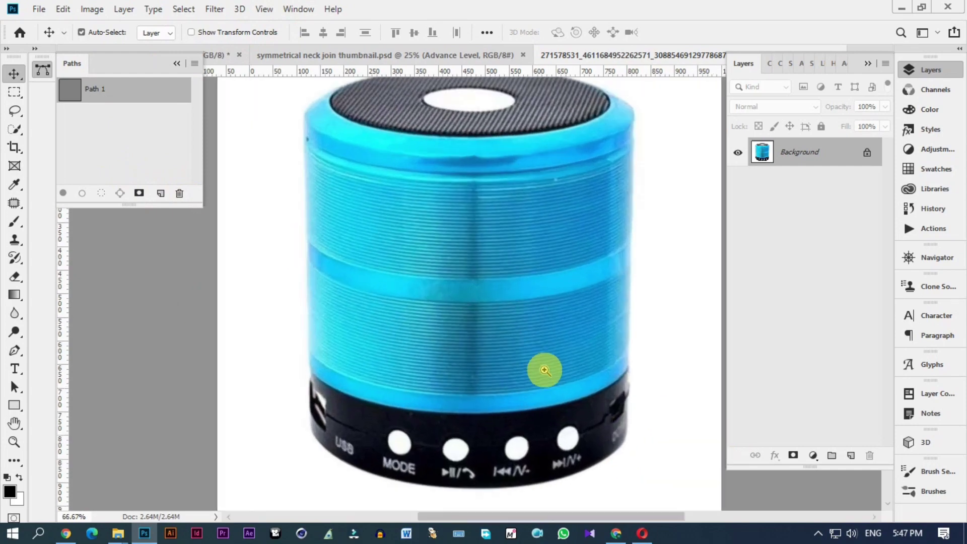
pyautogui.hotkey('ctrl', '+')
pyautogui.moveTo(557, 453); pyautogui.dragTo(548, 237)
pyautogui.hotkey('ctrl', '+')
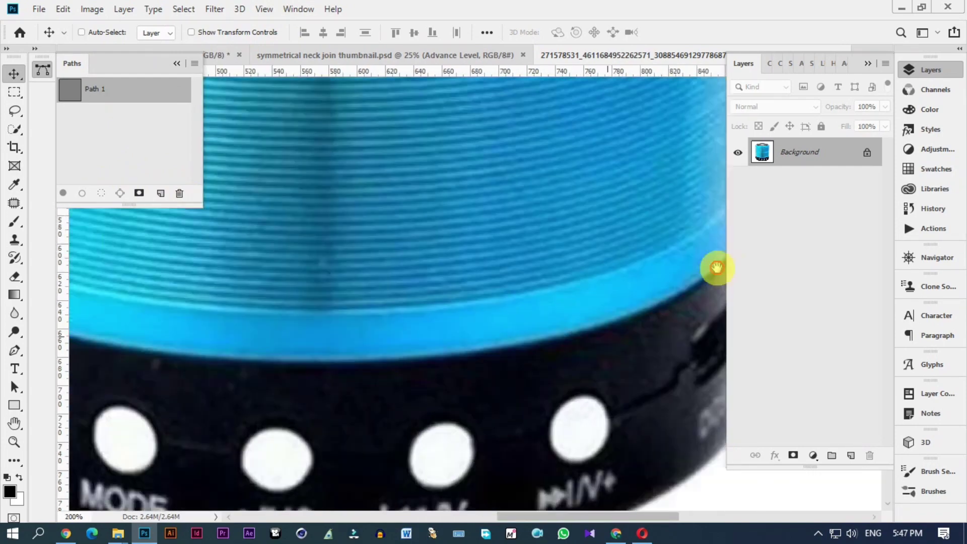
pyautogui.moveTo(637, 273); pyautogui.dragTo(683, 246)
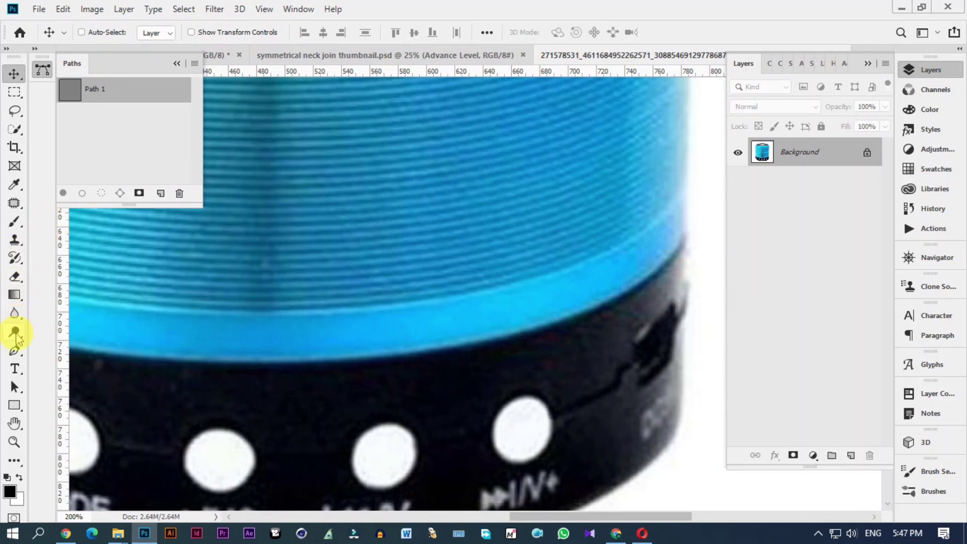
# - With the Pen tool, trace from the speaker's right edge around the lower-left corner and up the left side
pyautogui.click(14, 352)
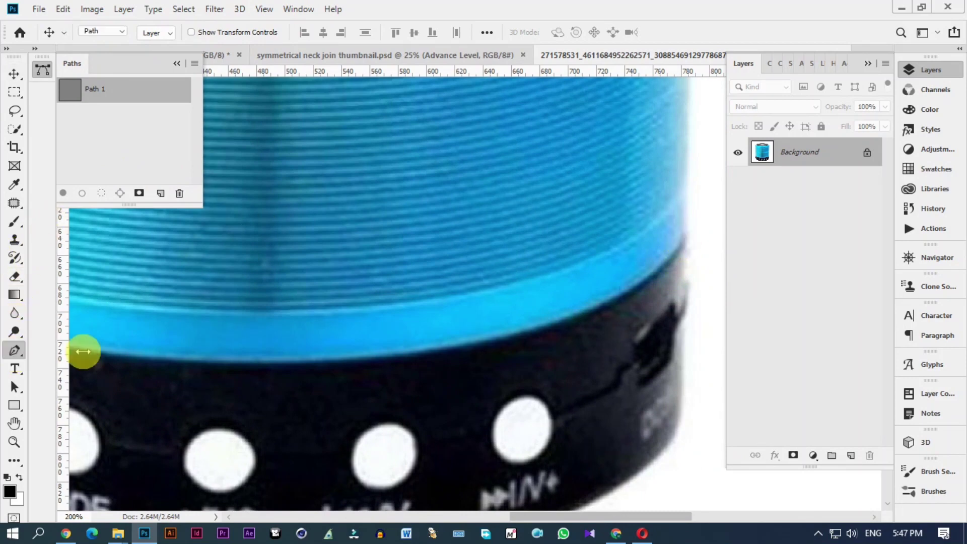
pyautogui.click(682, 236)
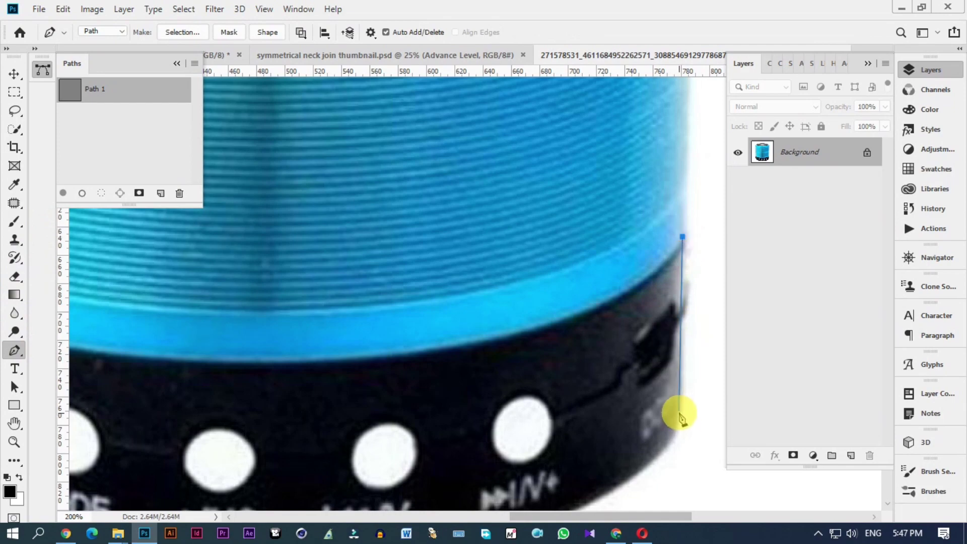
pyautogui.scroll(-5, 659, 392)
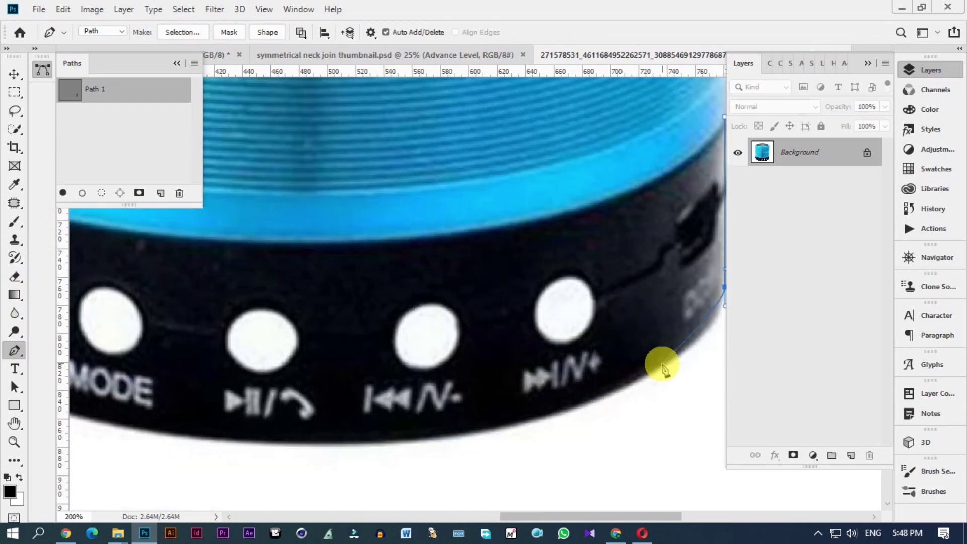
pyautogui.hscroll(-3, 554, 387)
pyautogui.moveTo(129, 409); pyautogui.dragTo(410, 384)
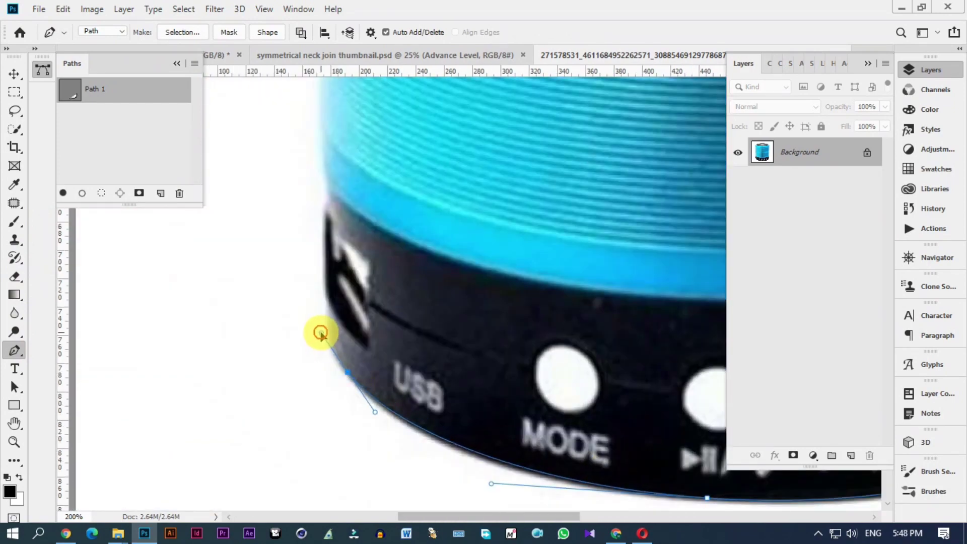
pyautogui.moveTo(319, 331); pyautogui.dragTo(364, 403)
pyautogui.keyDown('alt'); pyautogui.scroll(-3, 370, 307); pyautogui.keyUp('alt')
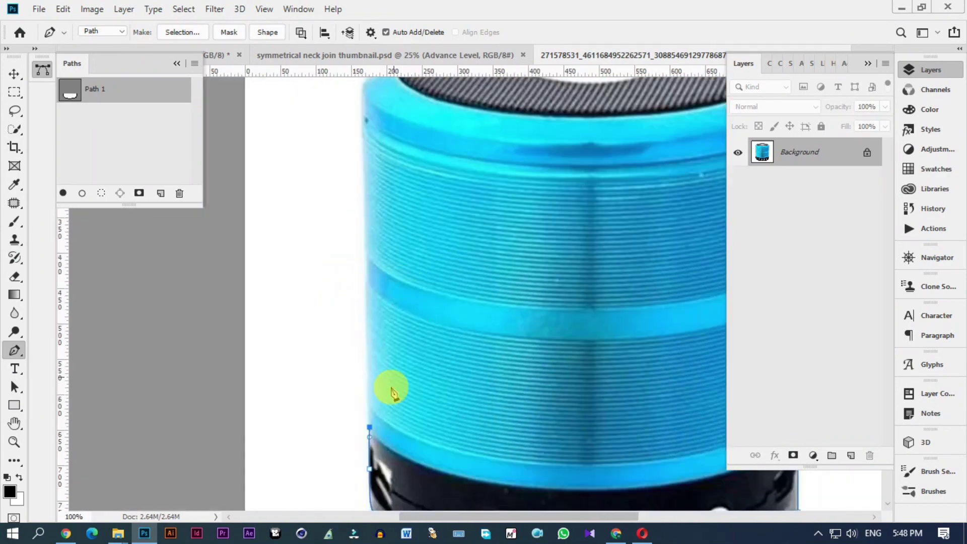
pyautogui.click(369, 426)
pyautogui.keyDown('alt'); pyautogui.scroll(3, 370, 408); pyautogui.keyUp('alt')
pyautogui.click(371, 249)
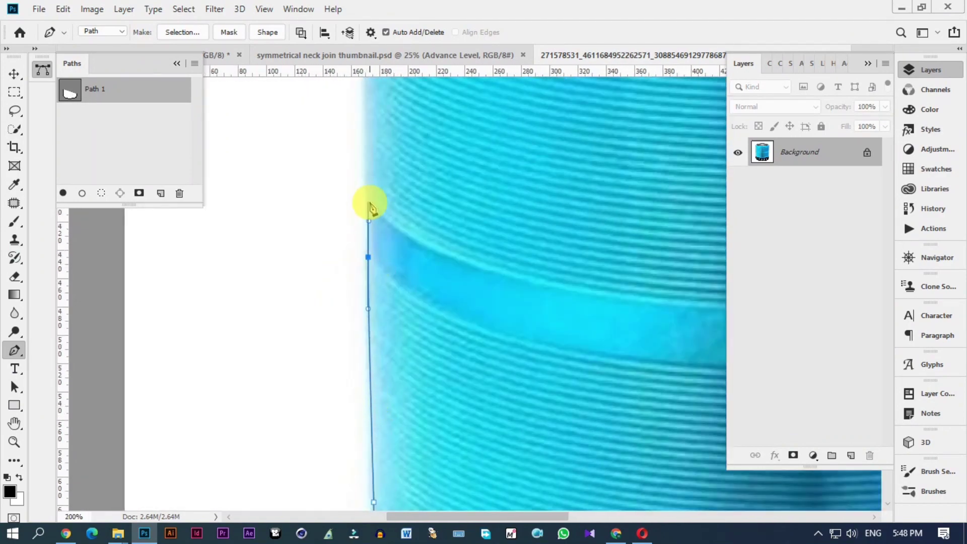
pyautogui.scroll(2, 371, 200)
pyautogui.click(390, 258)
# - Curve the path around the grille and top rim, then down the right edge to close it
pyautogui.moveTo(425, 155); pyautogui.dragTo(475, 130)
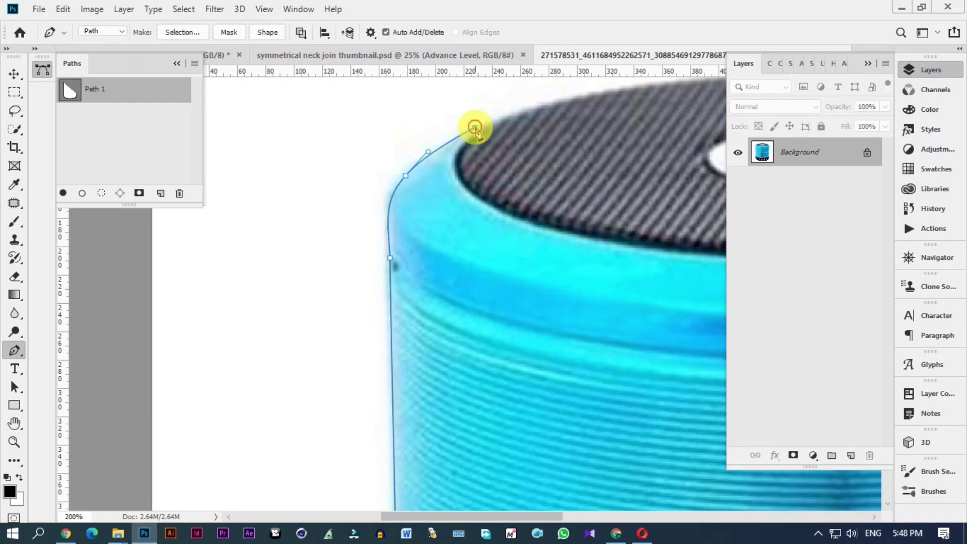
pyautogui.scroll(4, 499, 201)
pyautogui.hscroll(5, 522, 253)
pyautogui.moveTo(506, 250); pyautogui.dragTo(669, 254)
pyautogui.hscroll(5, 539, 292)
pyautogui.moveTo(546, 332); pyautogui.dragTo(593, 354)
pyautogui.scroll(-5, 593, 354)
pyautogui.hscroll(2, 593, 354)
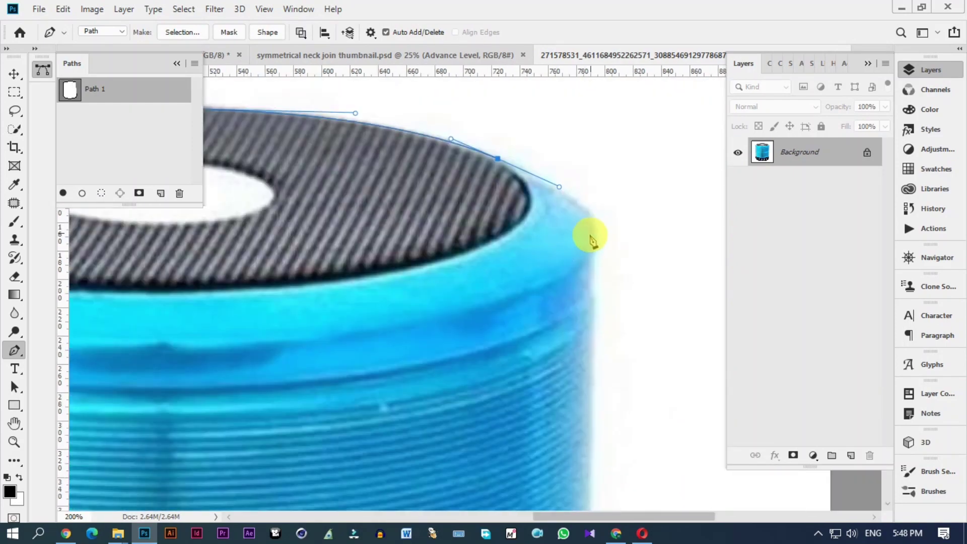
pyautogui.moveTo(576, 210); pyautogui.dragTo(576, 247)
pyautogui.scroll(-5, 574, 291)
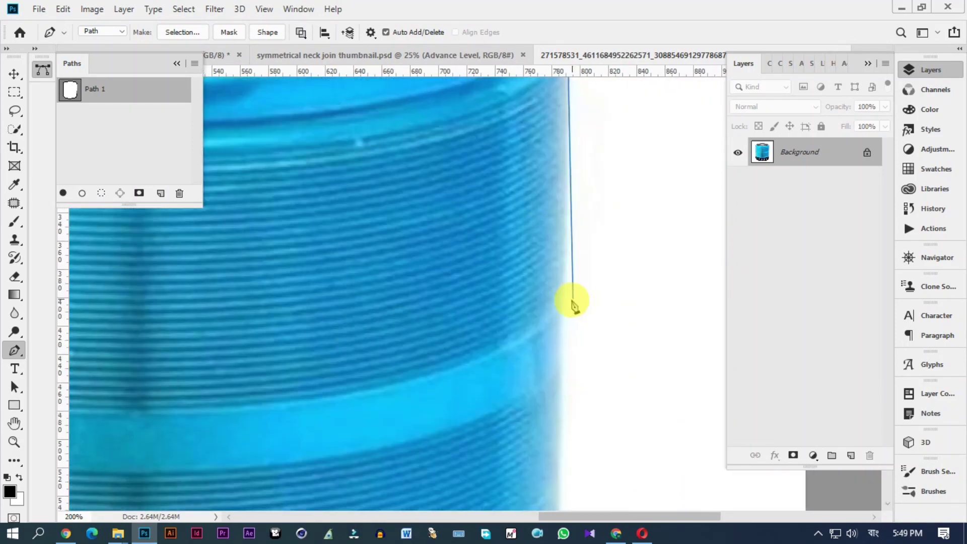
pyautogui.click(557, 309)
pyautogui.scroll(-3, 549, 207)
pyautogui.scroll(-1, 575, 397)
pyautogui.click(575, 398)
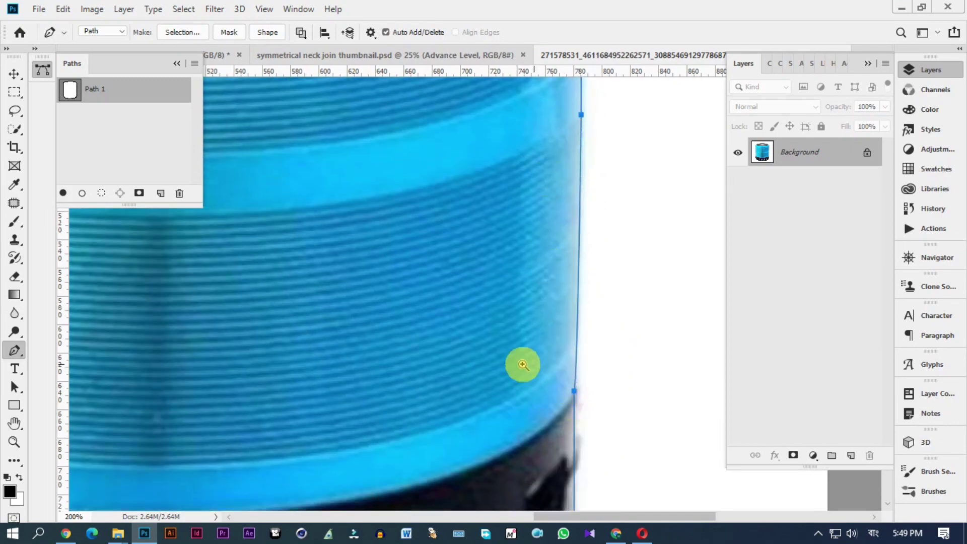
pyautogui.scroll(-4, 486, 352)
pyautogui.scroll(2, 462, 200)
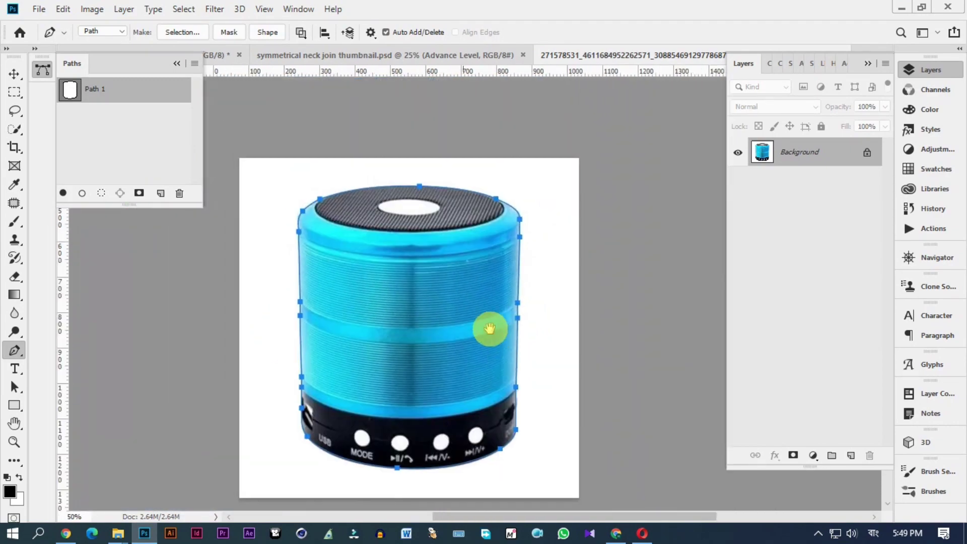
pyautogui.scroll(1, 372, 312)
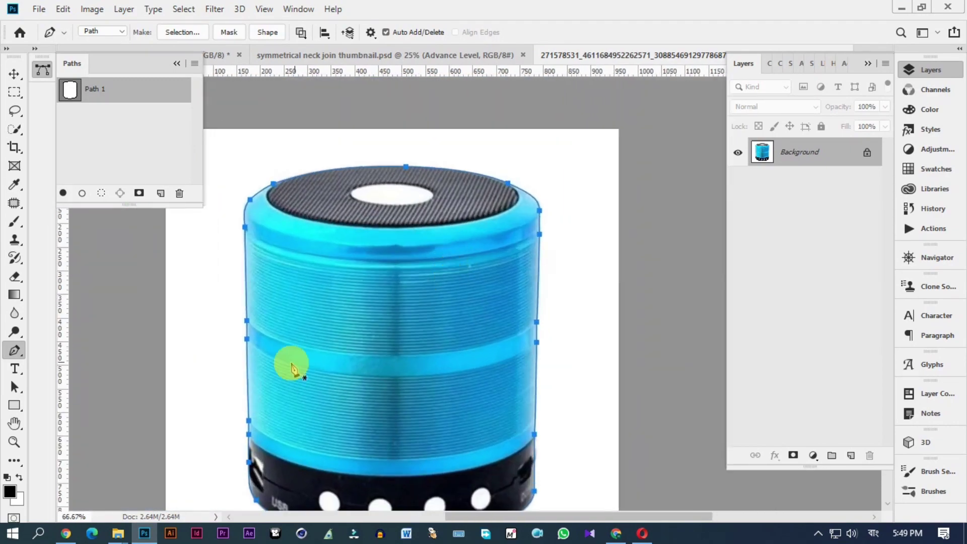
# - Hide the path outline, save the JPEG, and duplicate the speaker layer as Layer 1
pyautogui.click(142, 134)
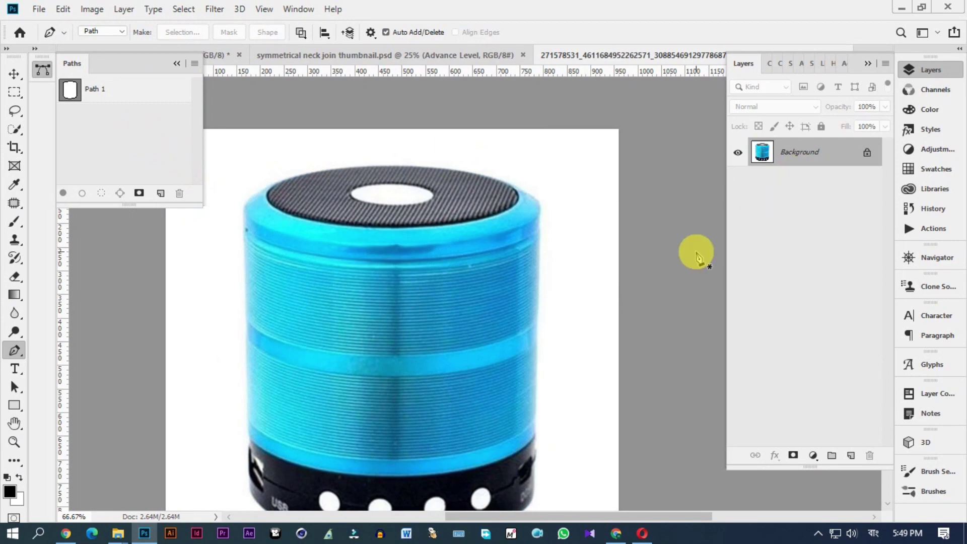
pyautogui.hotkey('ctrl', 's')
pyautogui.click(566, 130)
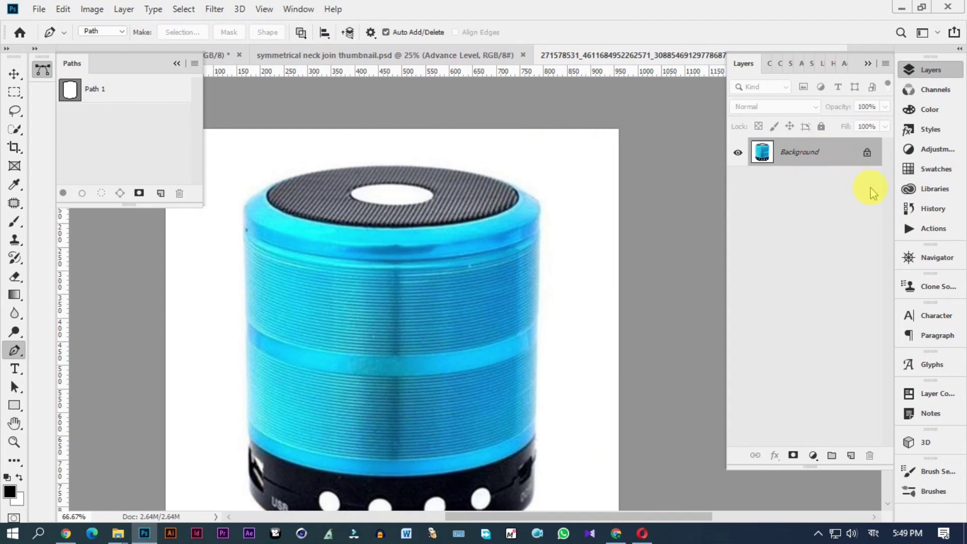
pyautogui.hotkey('ctrl', 'j')
# - Add a pure white Color Fill 1 layer directly above the Background
pyautogui.click(820, 185)
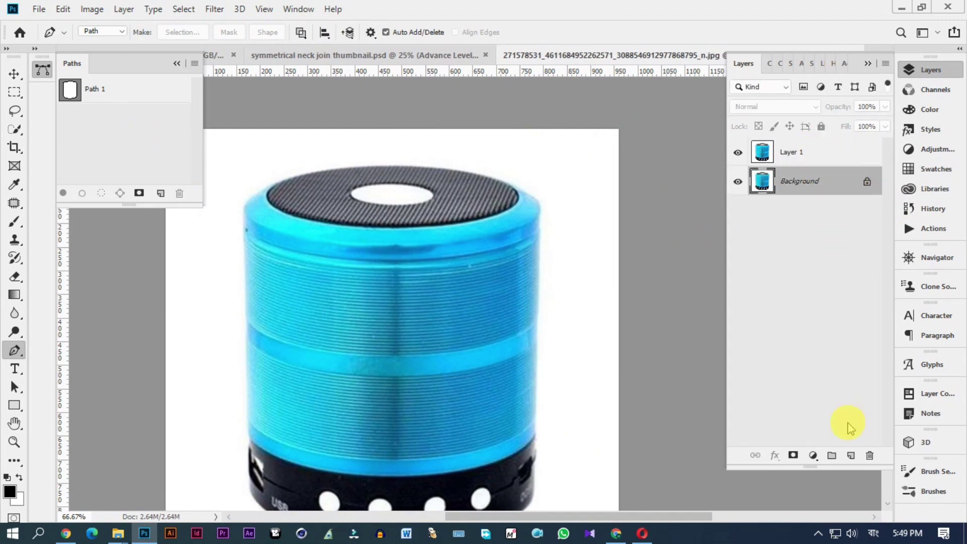
pyautogui.click(813, 455)
pyautogui.click(832, 220)
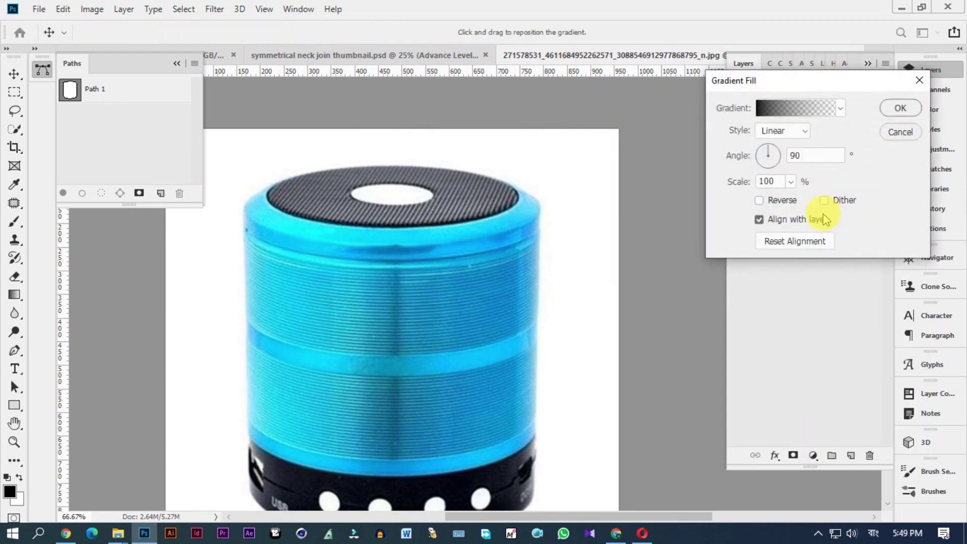
pyautogui.click(904, 130)
pyautogui.click(812, 454)
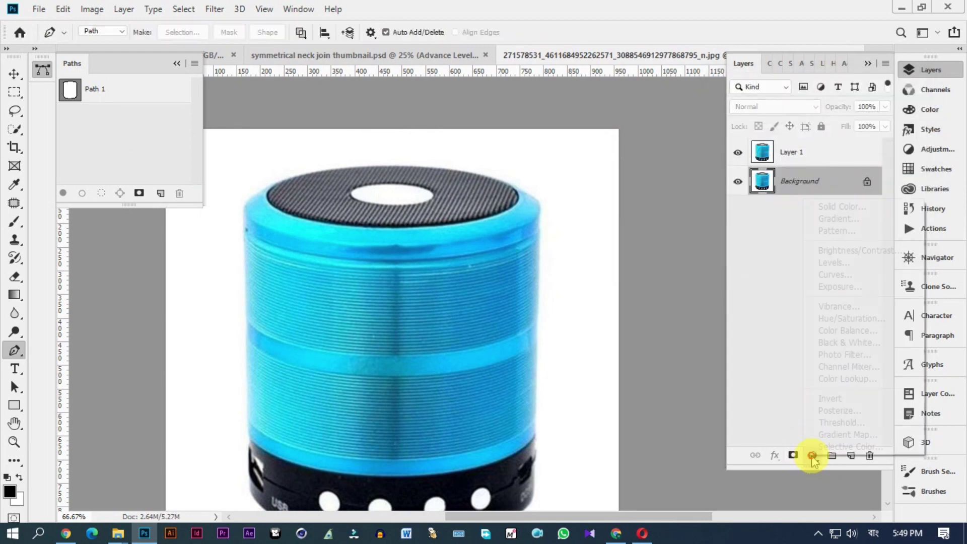
pyautogui.click(846, 205)
pyautogui.moveTo(158, 326); pyautogui.dragTo(75, 299)
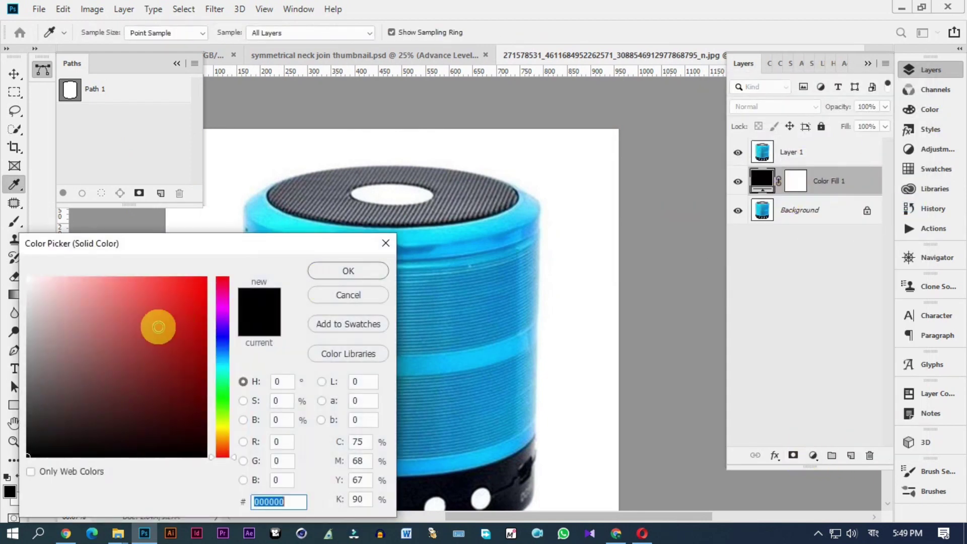
pyautogui.moveTo(3, 260); pyautogui.dragTo(200, 280)
pyautogui.click(340, 272)
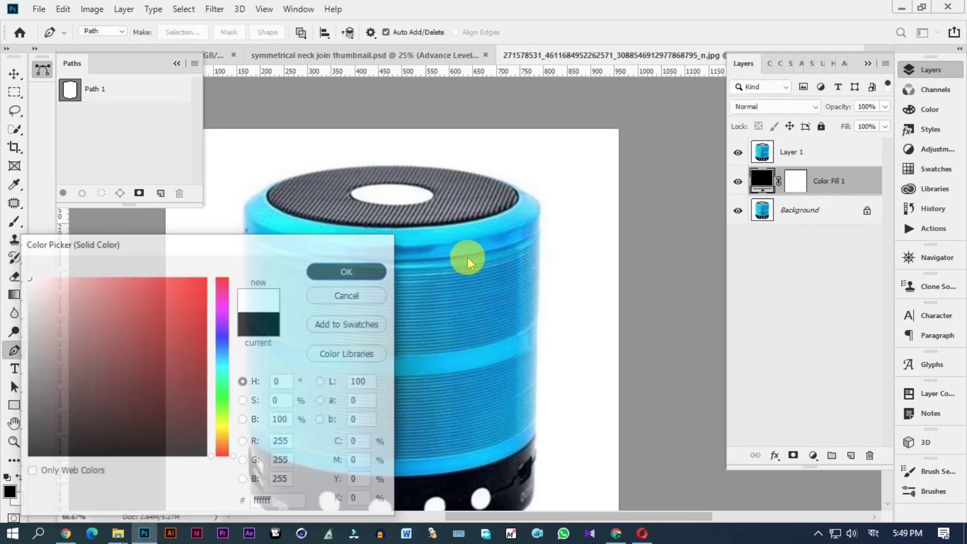
pyautogui.click(805, 154)
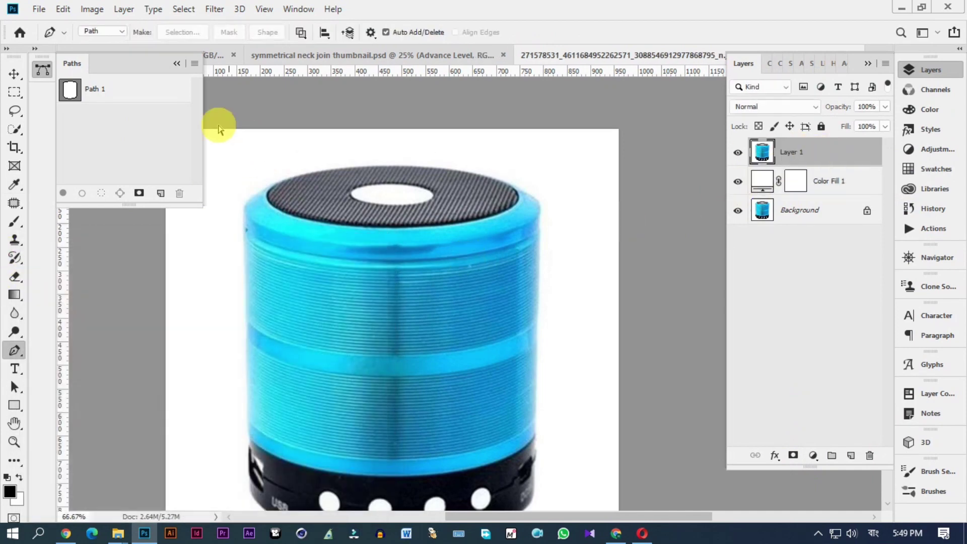
# - Load Path 1 as a selection, feather it 0.4 pixels, and use it as Layer 1's mask
pyautogui.keyDown('ctrl'); pyautogui.click(70, 90); pyautogui.keyUp('ctrl')
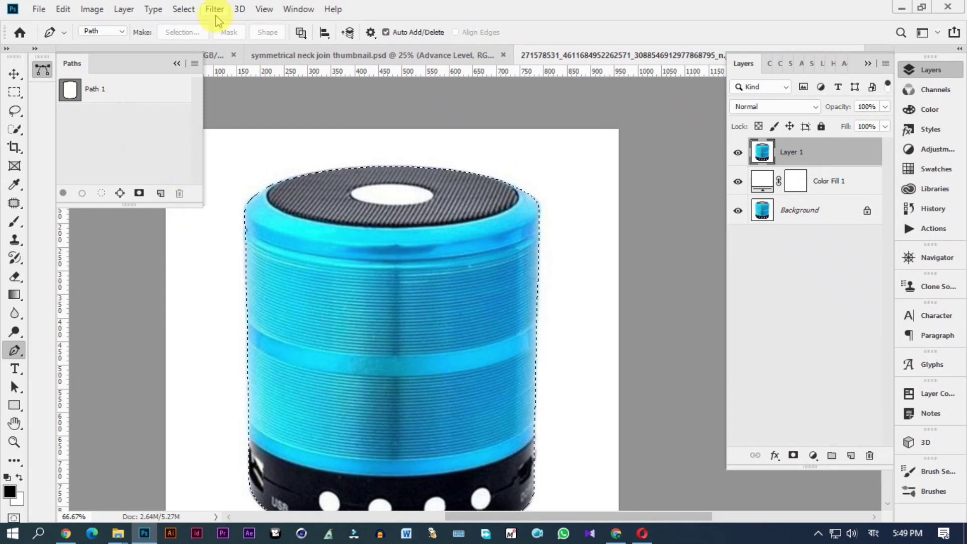
pyautogui.click(182, 10)
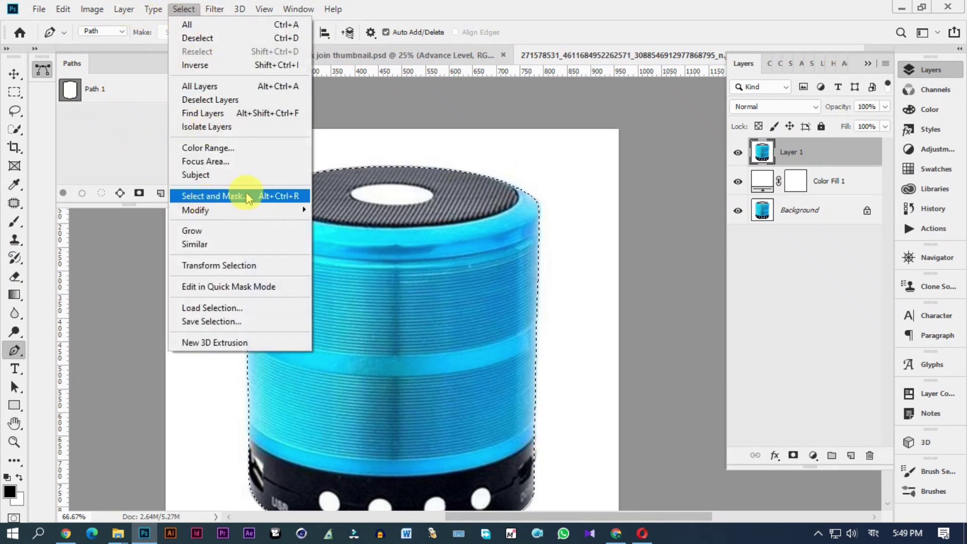
pyautogui.moveTo(196, 210)
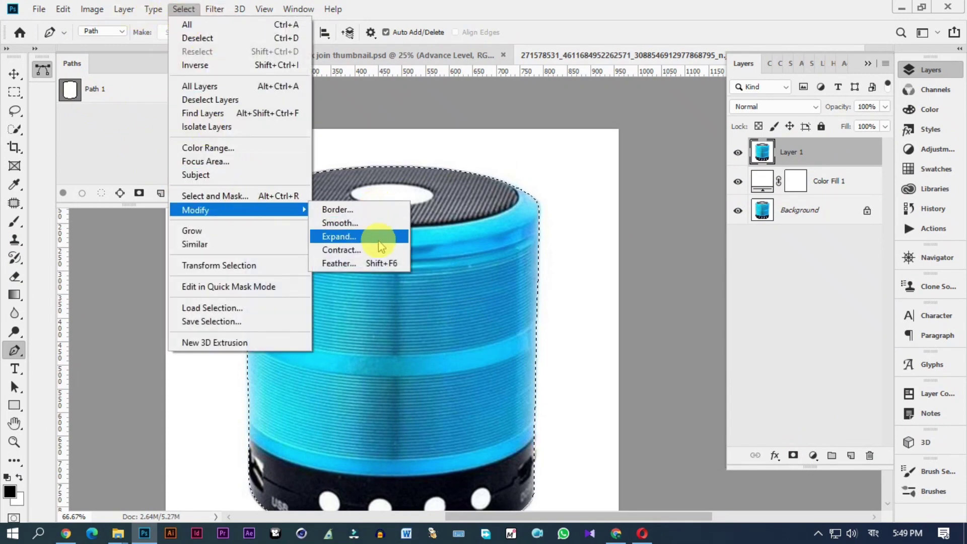
pyautogui.click(335, 263)
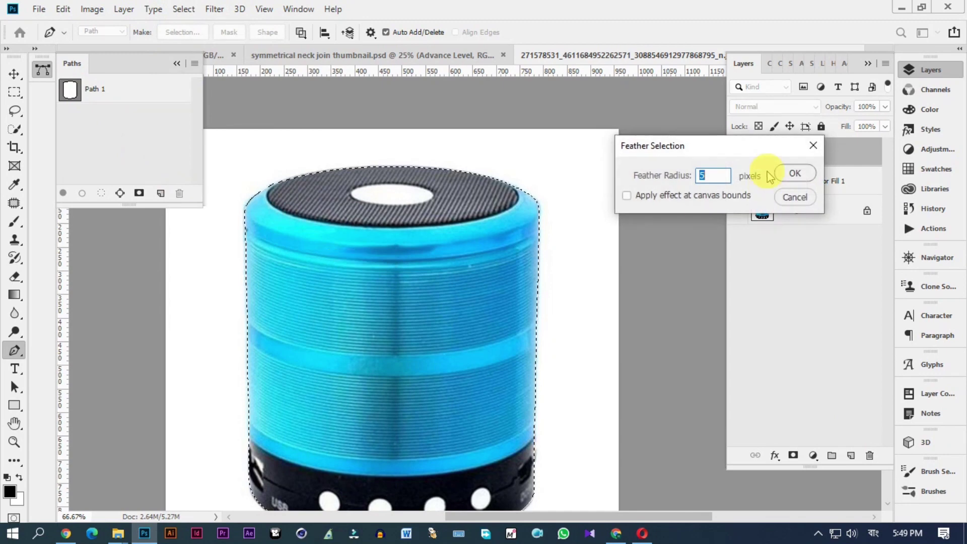
pyautogui.write('0.')
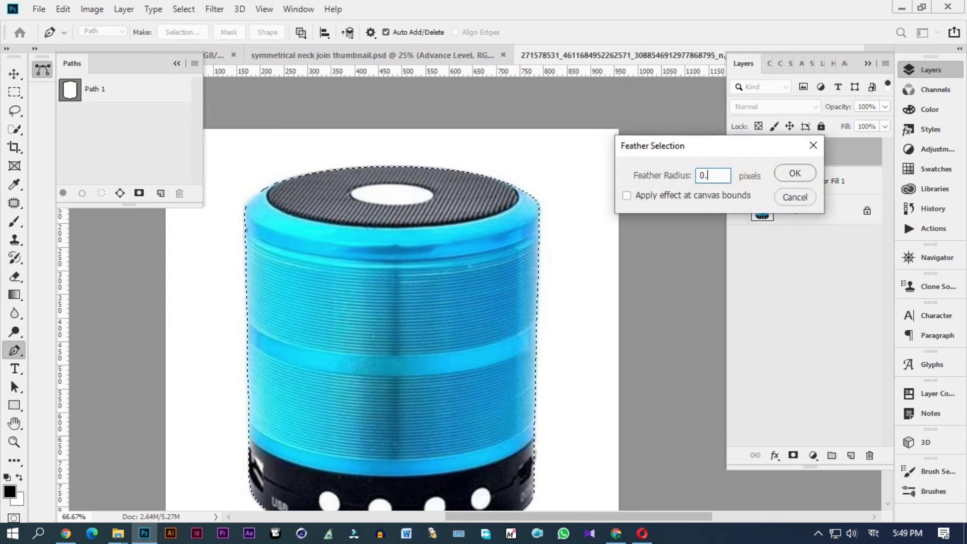
pyautogui.write('4')
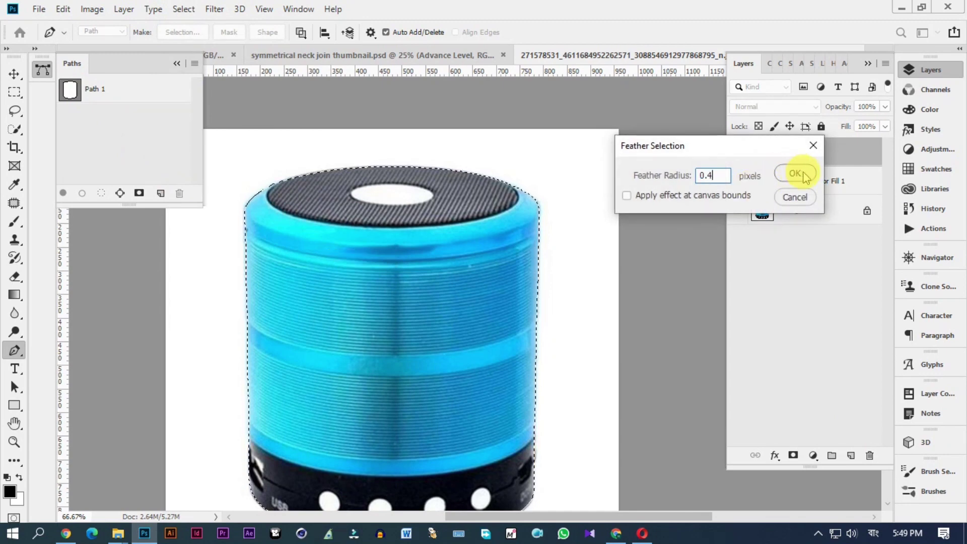
pyautogui.click(801, 174)
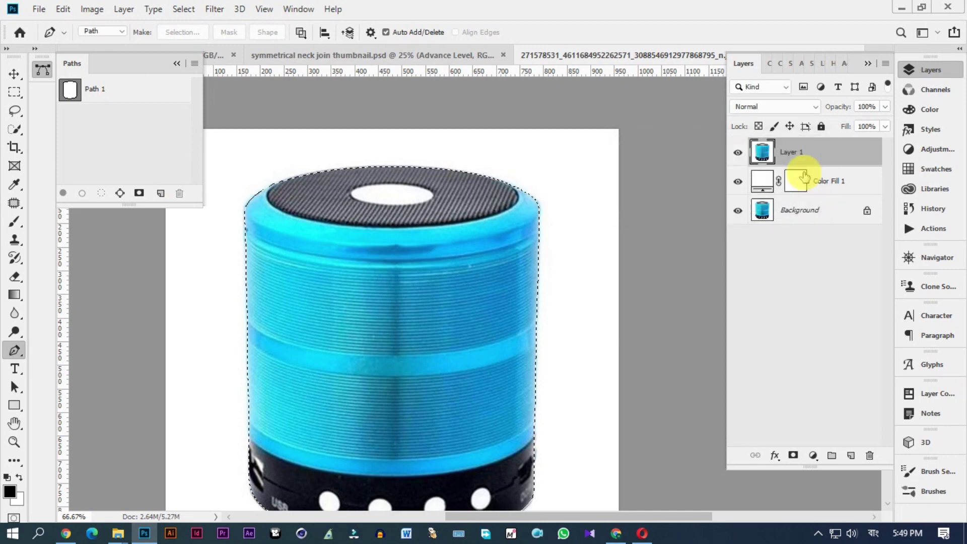
pyautogui.click(793, 454)
pyautogui.keyDown('alt'); pyautogui.click(457, 276); pyautogui.keyUp('alt')
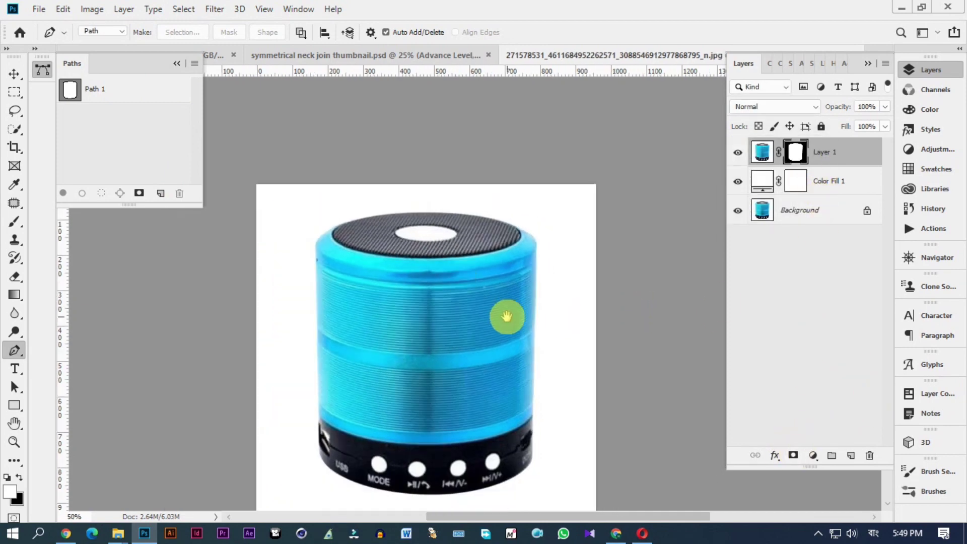
# - Recolour the Color Fill 1 backdrop, entering ff0000 and then shifting the hue to blue
pyautogui.moveTo(334, 432); pyautogui.dragTo(391, 360)
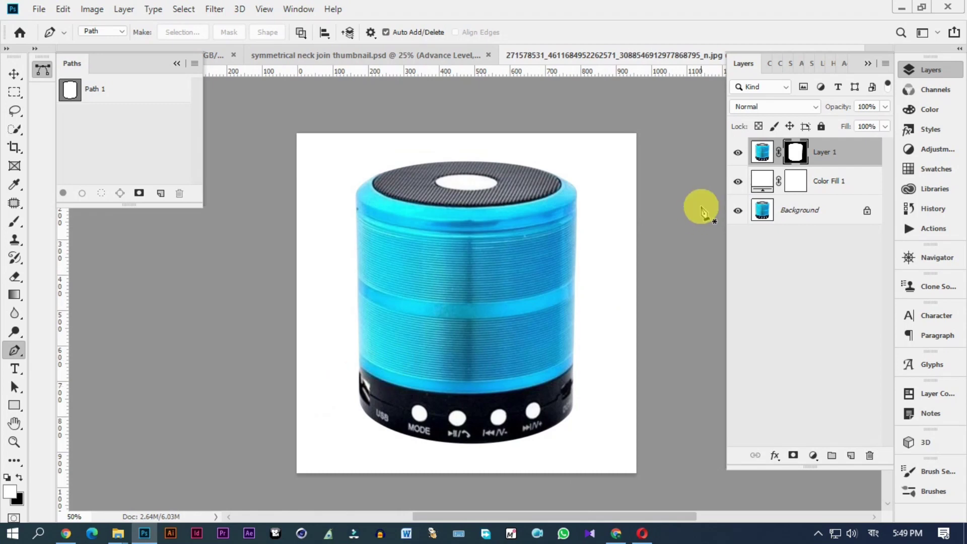
pyautogui.keyDown('alt'); pyautogui.click(738, 212); pyautogui.keyUp('alt')
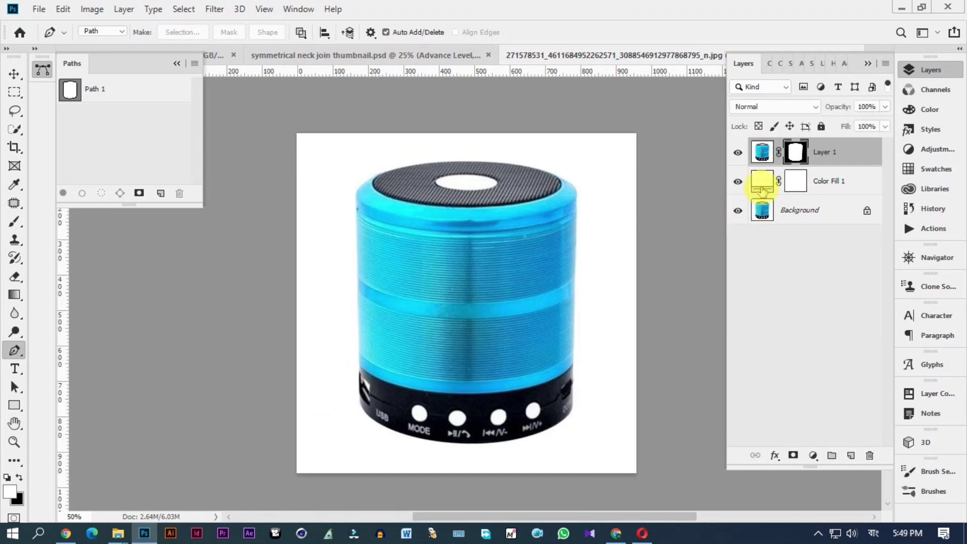
pyautogui.doubleClick(763, 184)
pyautogui.write('ff0000')
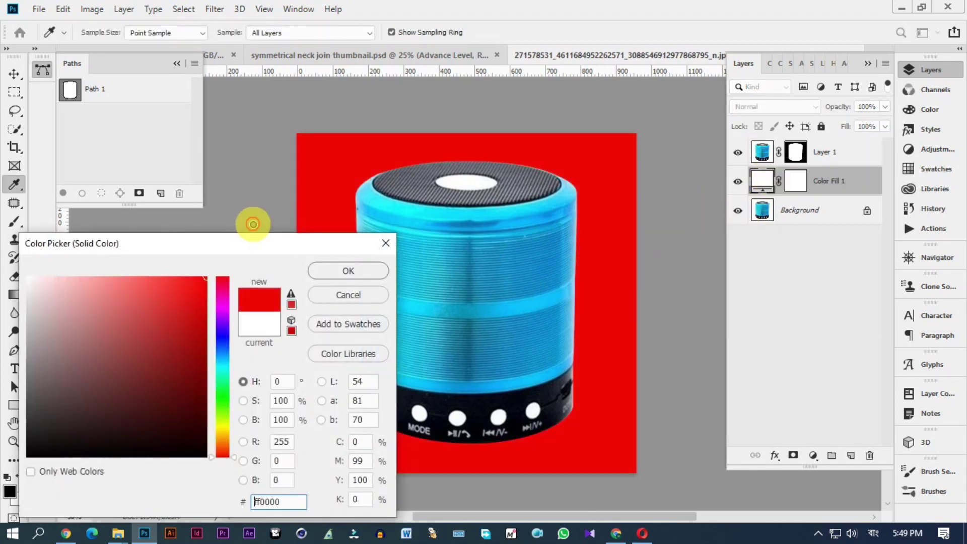
pyautogui.moveTo(312, 242); pyautogui.dragTo(917, 137)
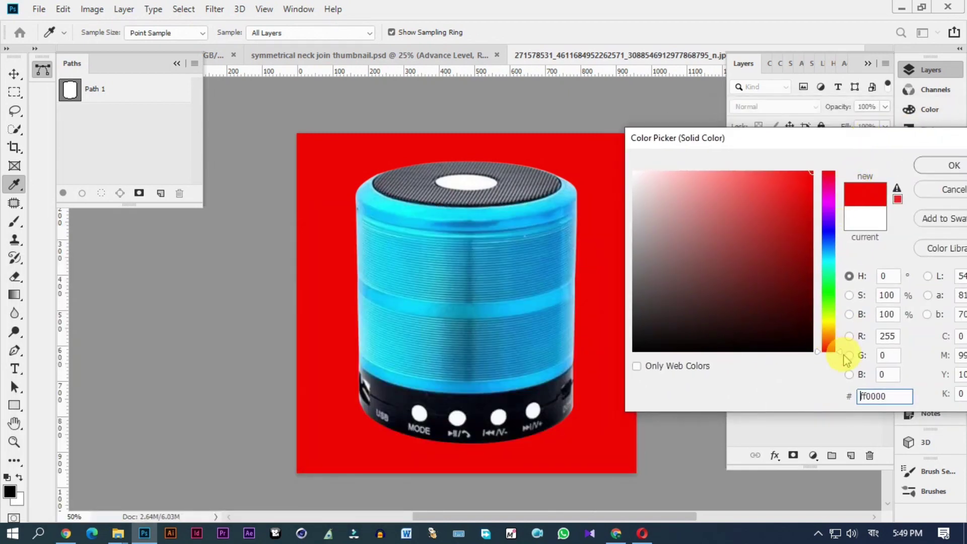
pyautogui.moveTo(846, 359); pyautogui.dragTo(846, 242)
# - Accept the blue fill and resize the canvas to 2000 × 2000 pixels
pyautogui.press('Return')
pyautogui.click(92, 9)
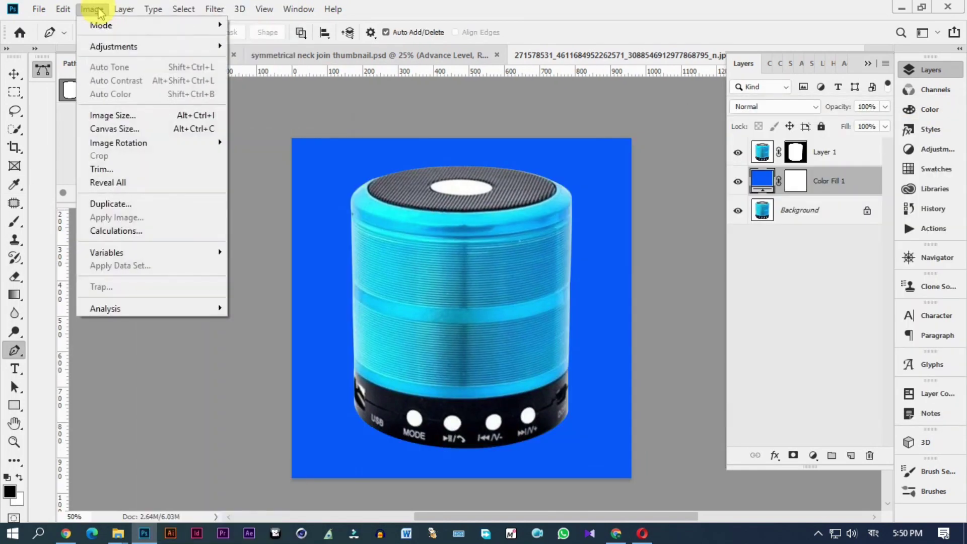
pyautogui.click(138, 131)
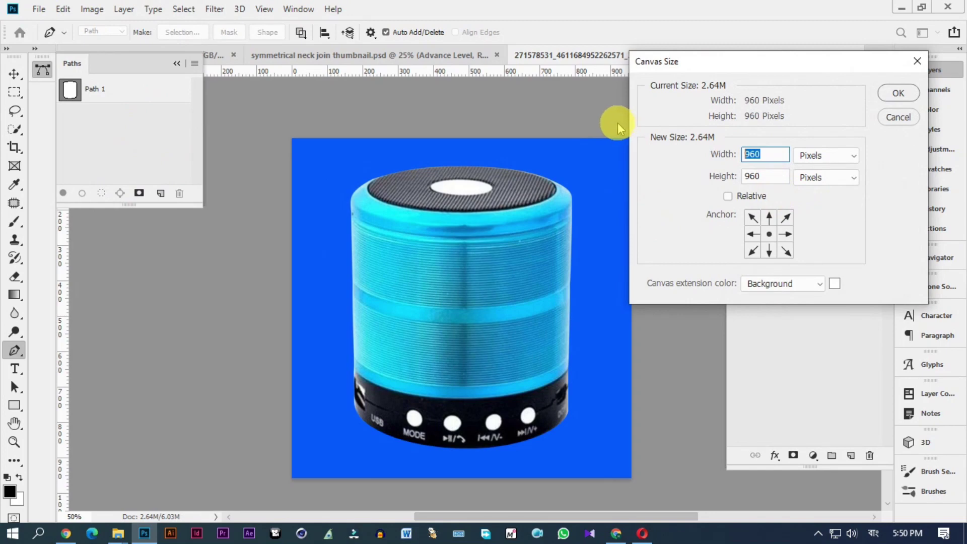
pyautogui.write('1200')
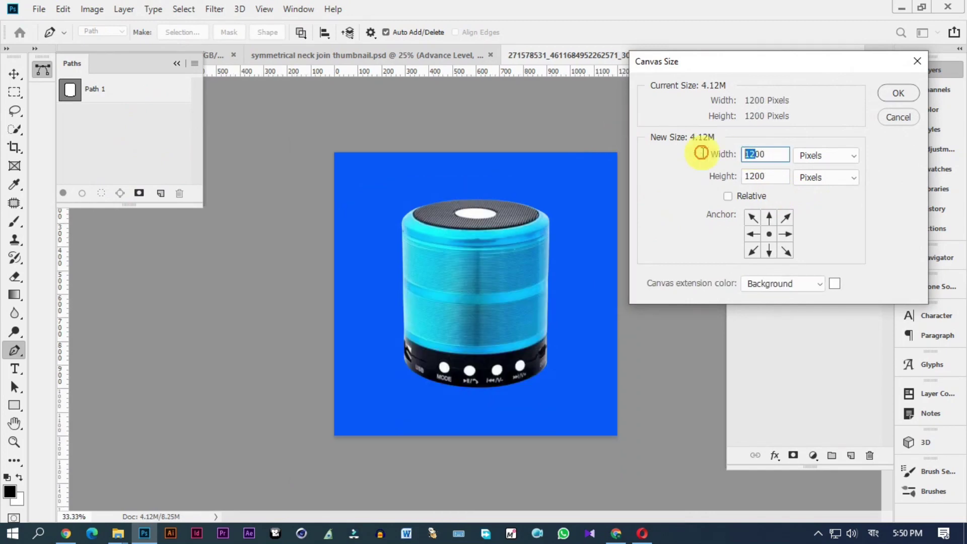
pyautogui.write('20')
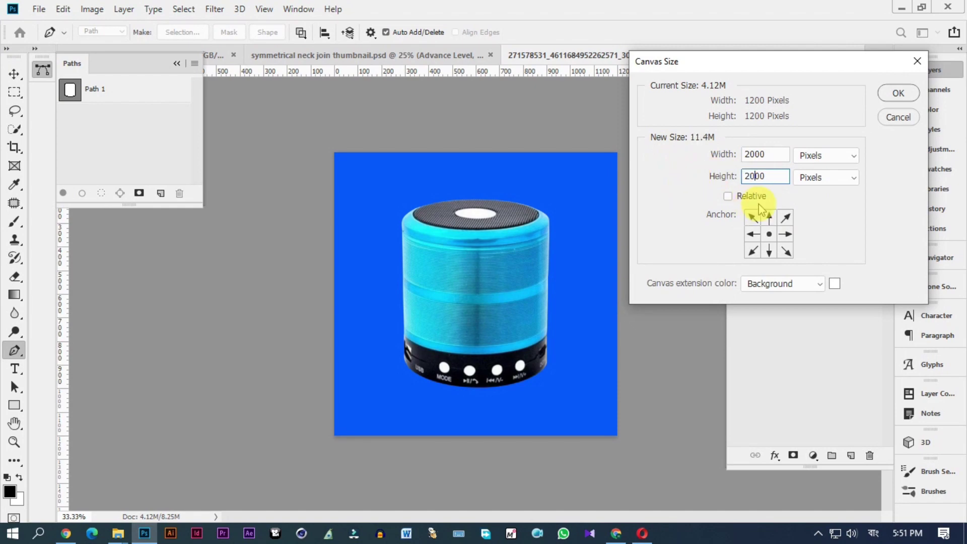
pyautogui.click(893, 92)
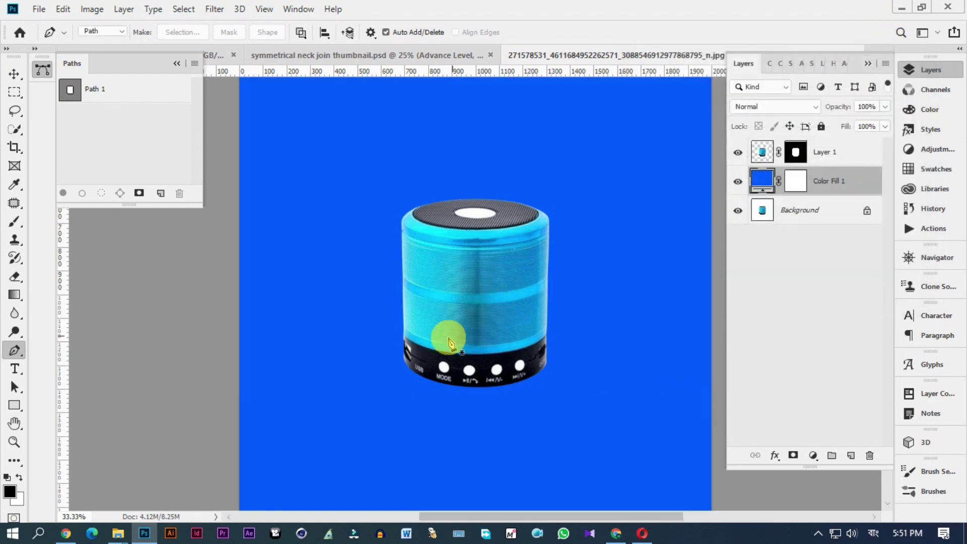
# - Duplicate the masked speaker as Layer 1 copy and apply the lower Layer 1's mask
pyautogui.keyDown('alt'); pyautogui.click(435, 236); pyautogui.keyUp('alt')
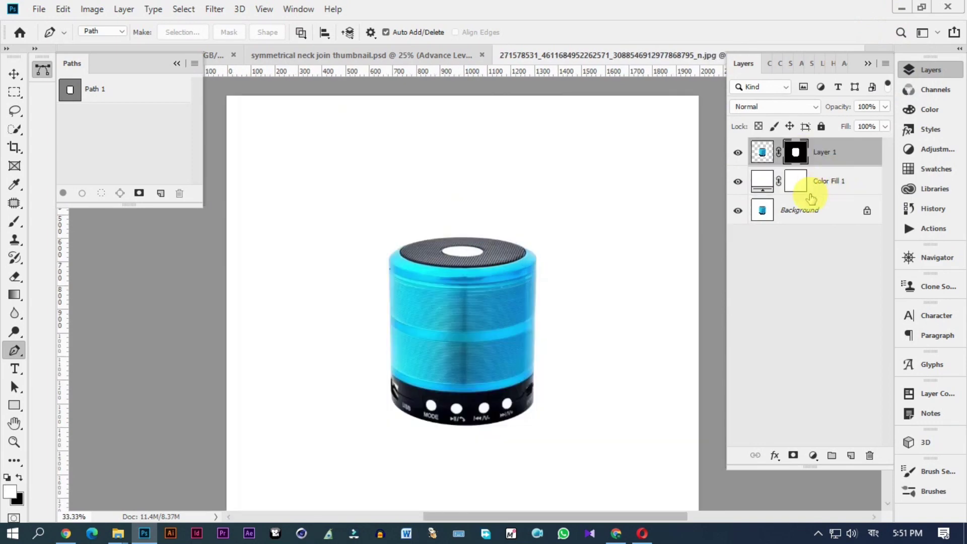
pyautogui.hotkey('ctrl', 'j')
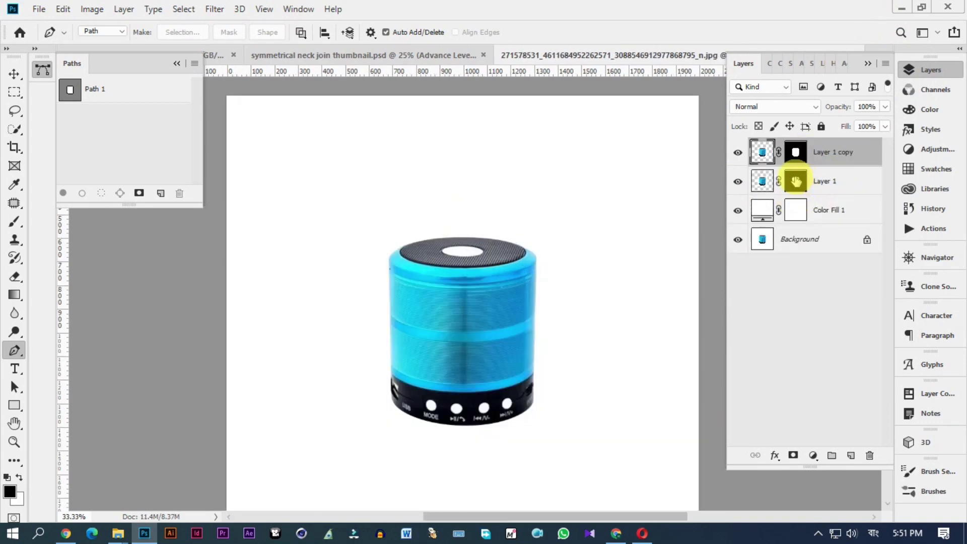
pyautogui.click(795, 181)
pyautogui.rightClick(795, 181)
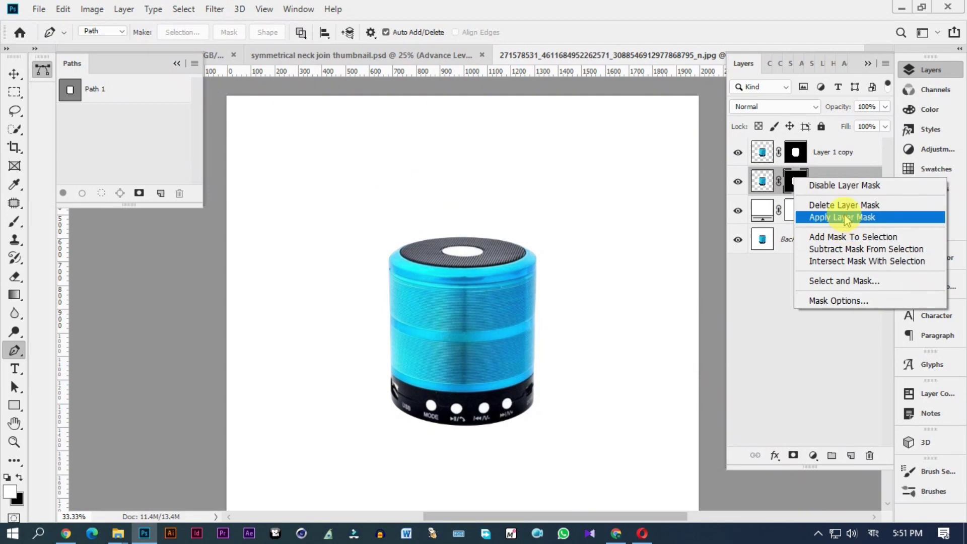
pyautogui.click(846, 218)
pyautogui.scroll(1, 483, 282)
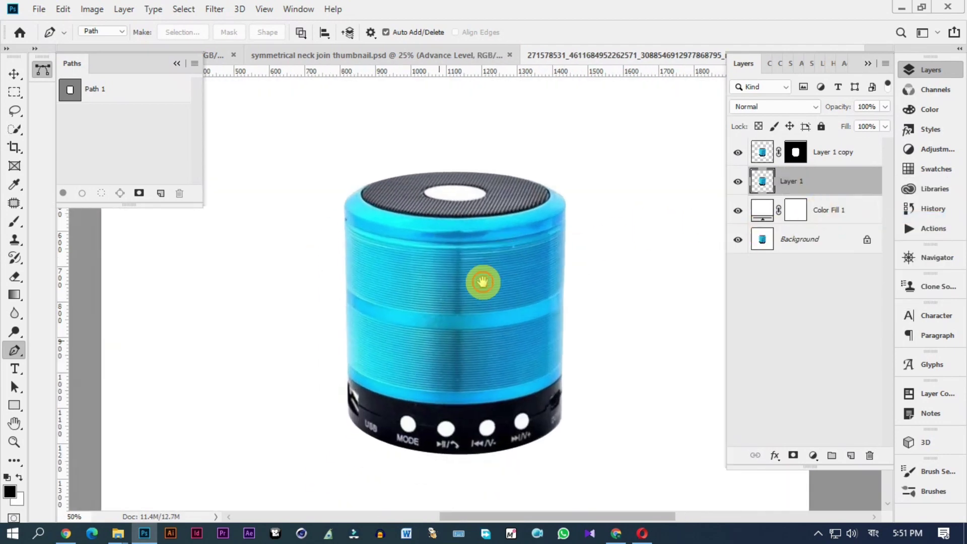
pyautogui.scroll(-1, 487, 295)
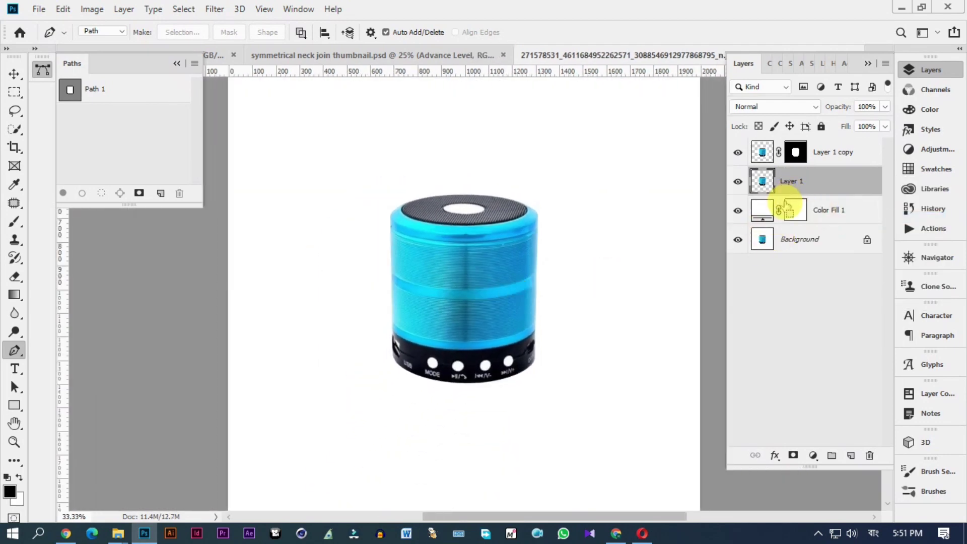
# - Skew Layer 1's speaker copy about 44.6° down and to the left as a shadow shape
pyautogui.hotkey('ctrl', 't')
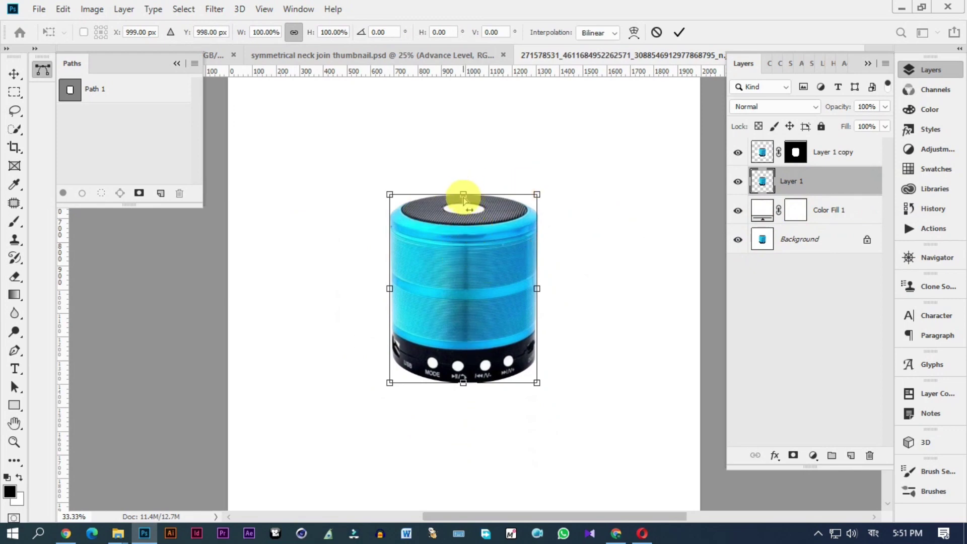
pyautogui.moveTo(462, 195); pyautogui.dragTo(321, 243)
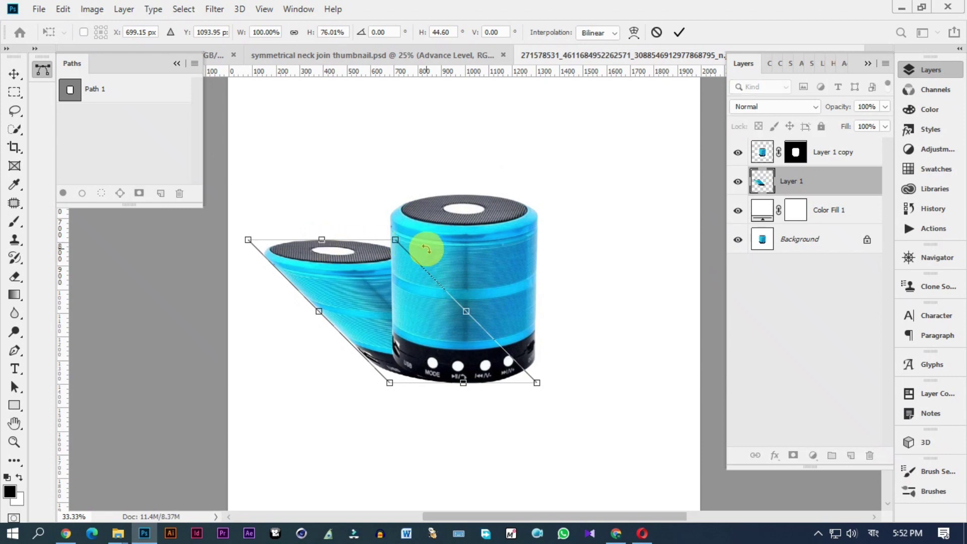
pyautogui.press('p')
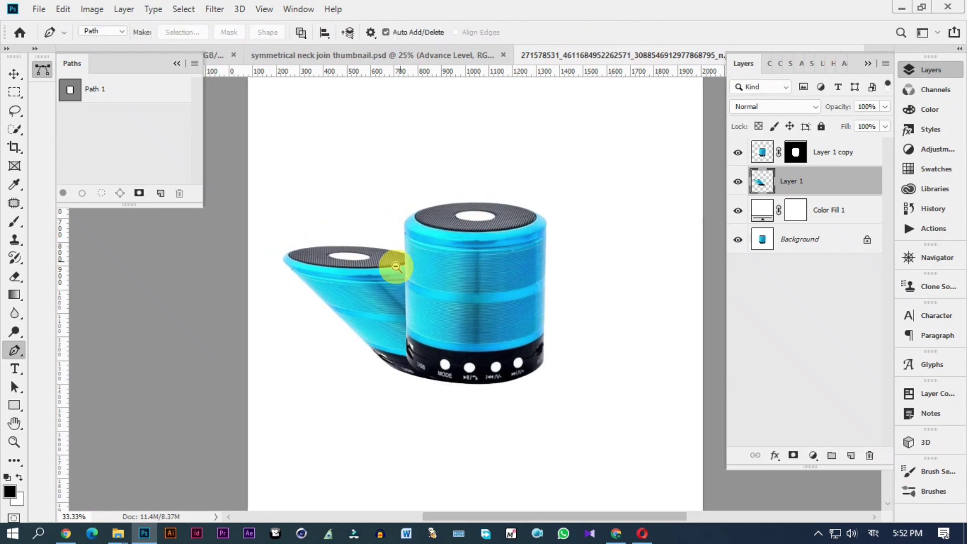
pyautogui.hscroll(-3, 431, 274)
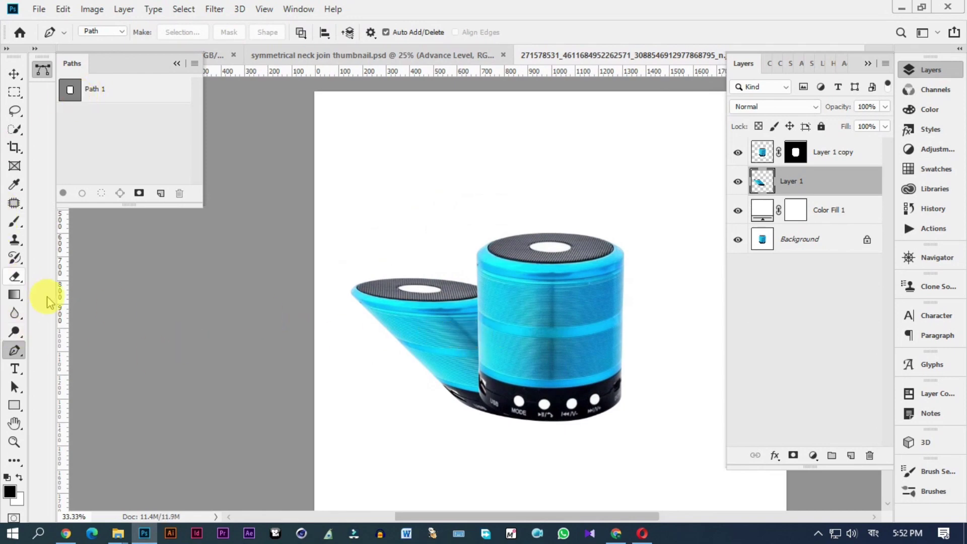
# - Lock Layer 1's transparency and fill the slanted copy with a black-to-white gradient, darkest at the base
pyautogui.click(15, 294)
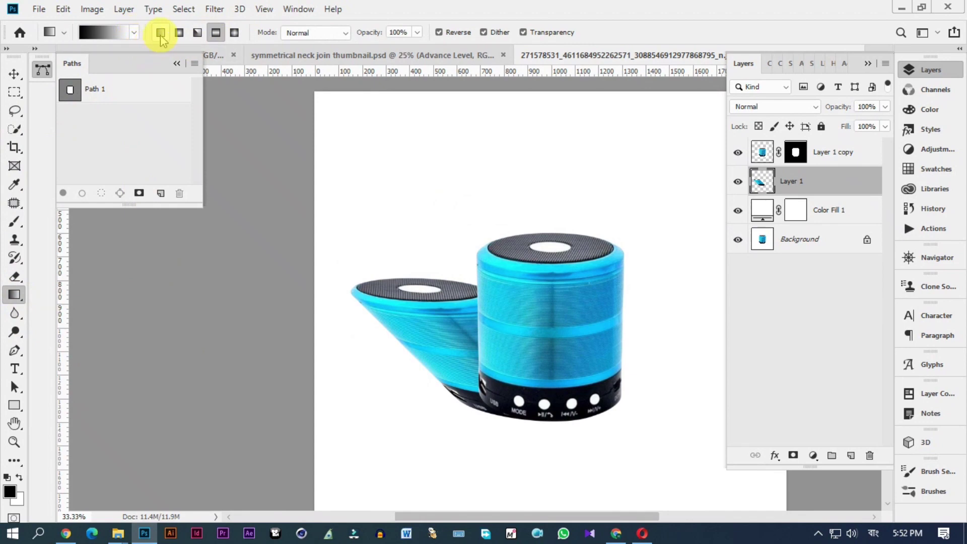
pyautogui.click(134, 32)
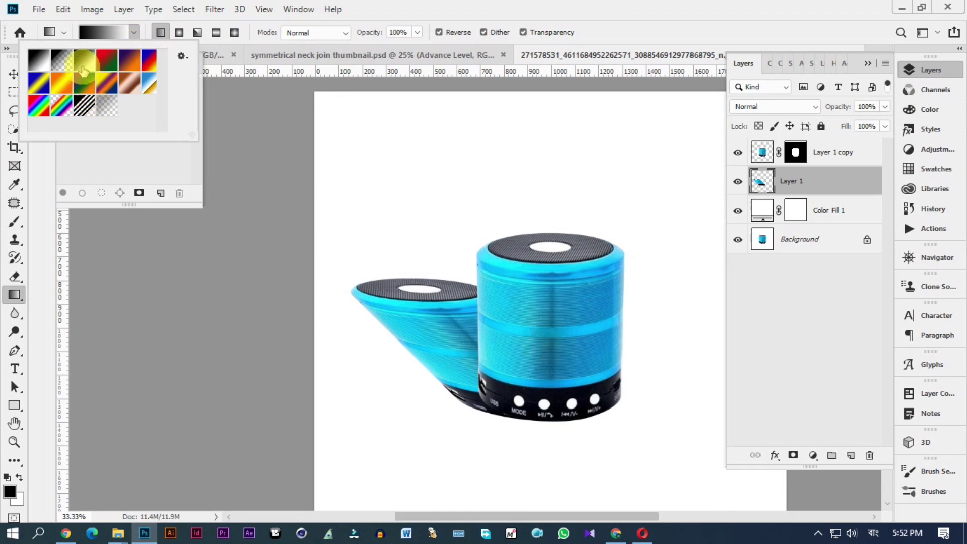
pyautogui.press('/')
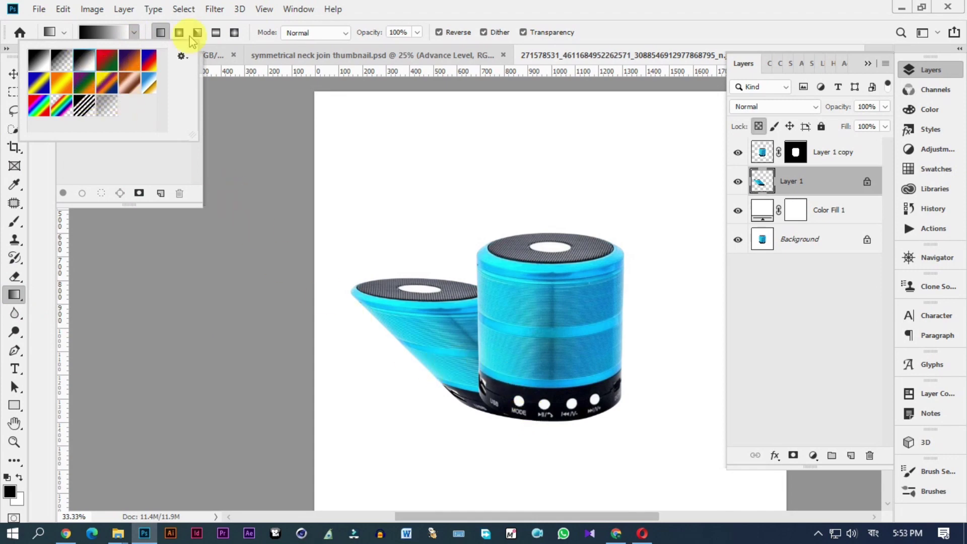
pyautogui.click(402, 7)
pyautogui.moveTo(378, 270)
pyautogui.mouseDown()
pyautogui.moveTo(532, 404)
pyautogui.moveTo(552, 434)
pyautogui.mouseUp()
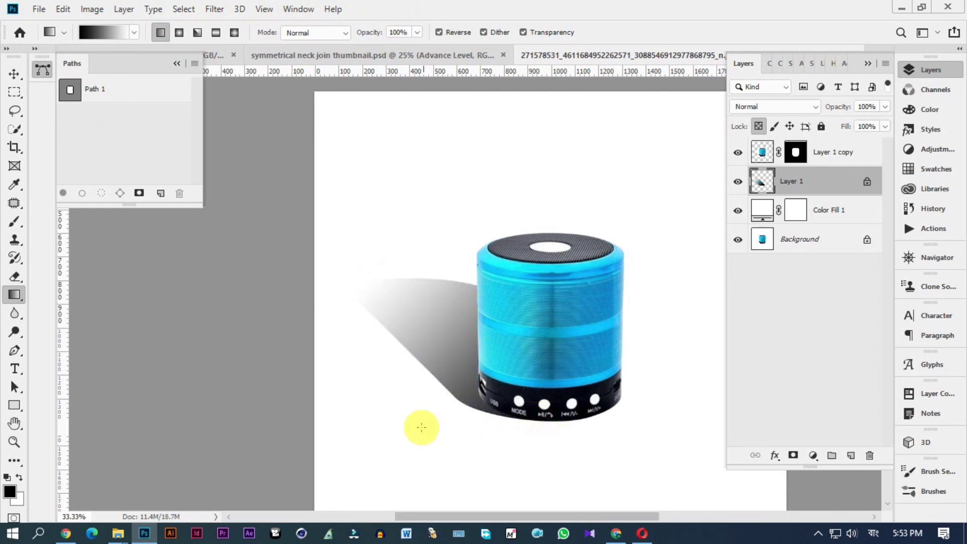
pyautogui.keyDown('ctrl'); pyautogui.click(443, 308); pyautogui.keyUp('ctrl')
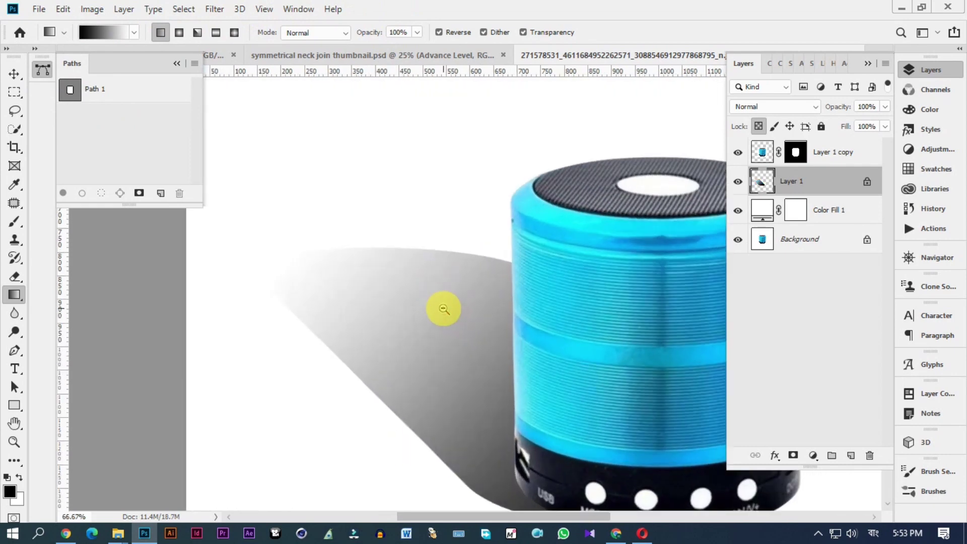
pyautogui.keyDown('alt'); pyautogui.click(443, 308); pyautogui.keyUp('alt')
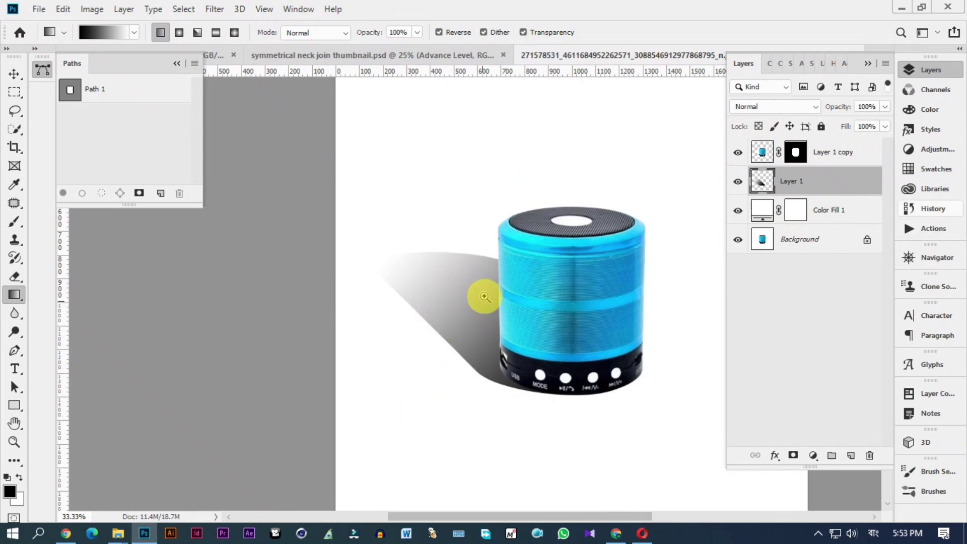
pyautogui.click(483, 292)
pyautogui.moveTo(522, 407); pyautogui.dragTo(499, 388)
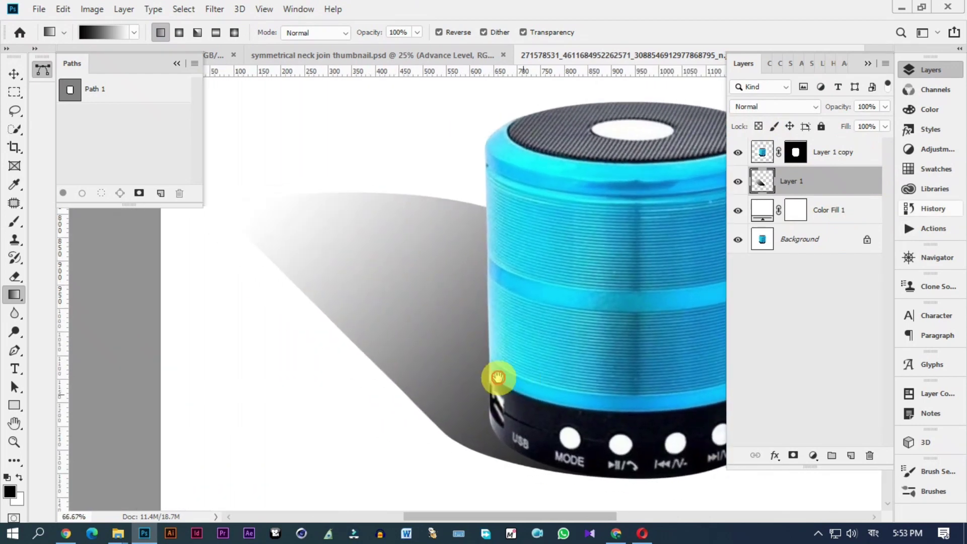
# - Apply a 3-pixel Gaussian Blur to Layer 1's shadow, then zoom out to see the whole document
pyautogui.click(183, 9)
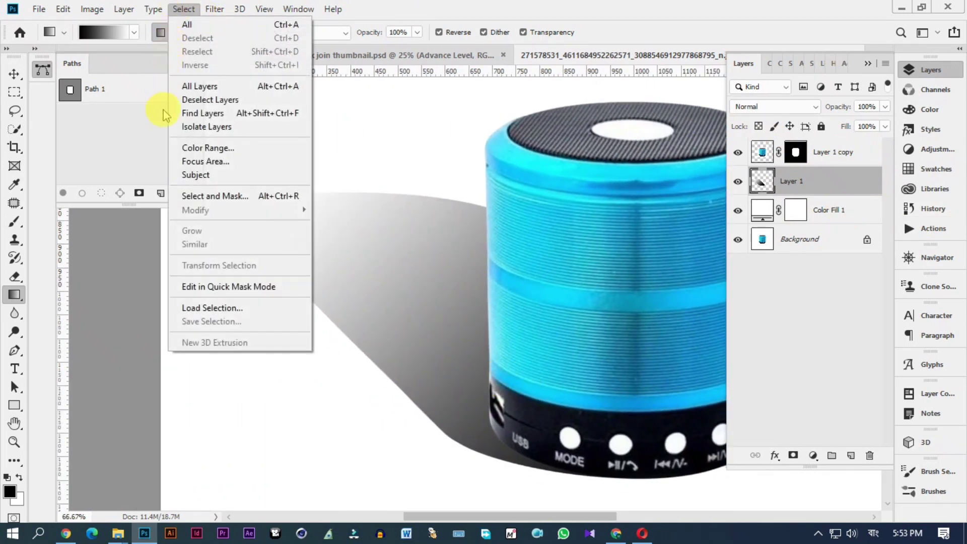
pyautogui.click(214, 8)
pyautogui.moveTo(291, 169)
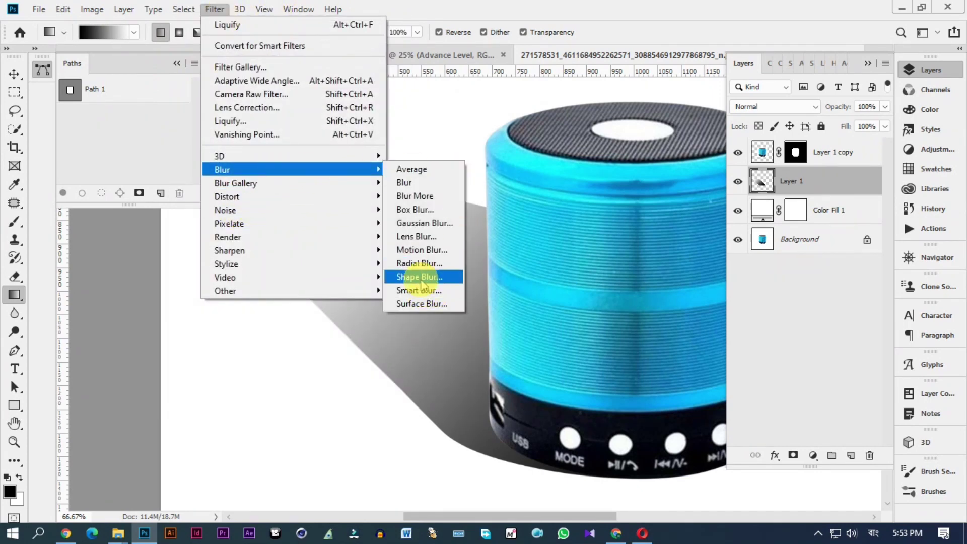
pyautogui.click(422, 225)
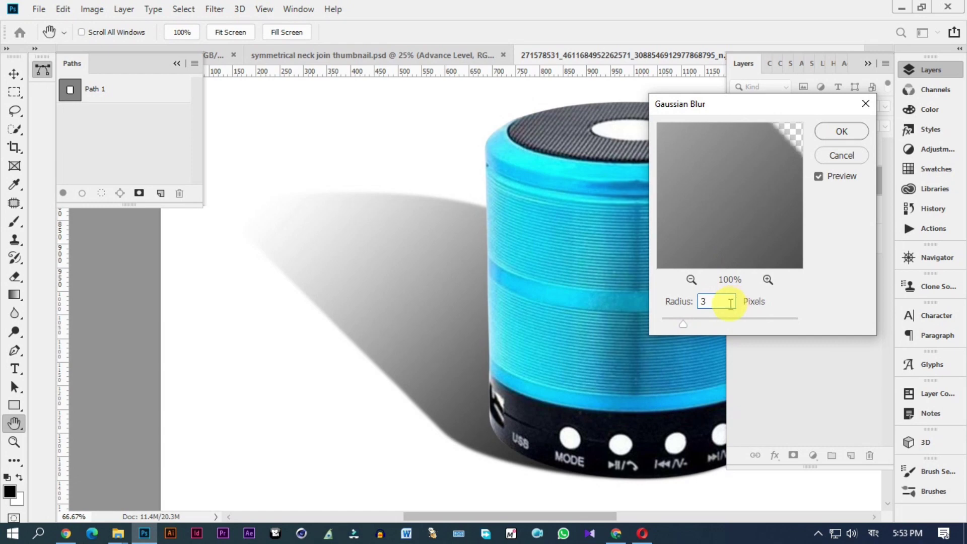
pyautogui.click(842, 131)
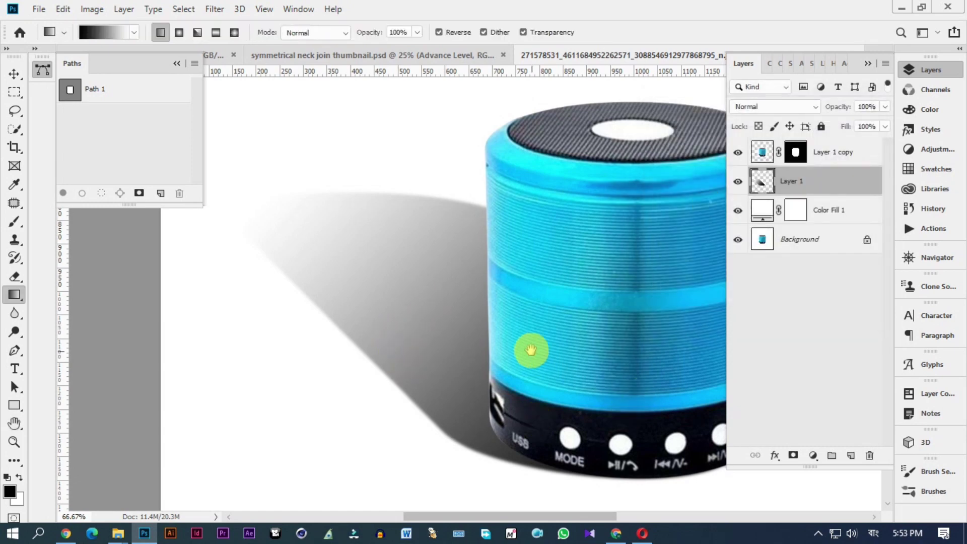
pyautogui.hotkey('ctrl', '-')
pyautogui.hotkey('ctrl', '-')
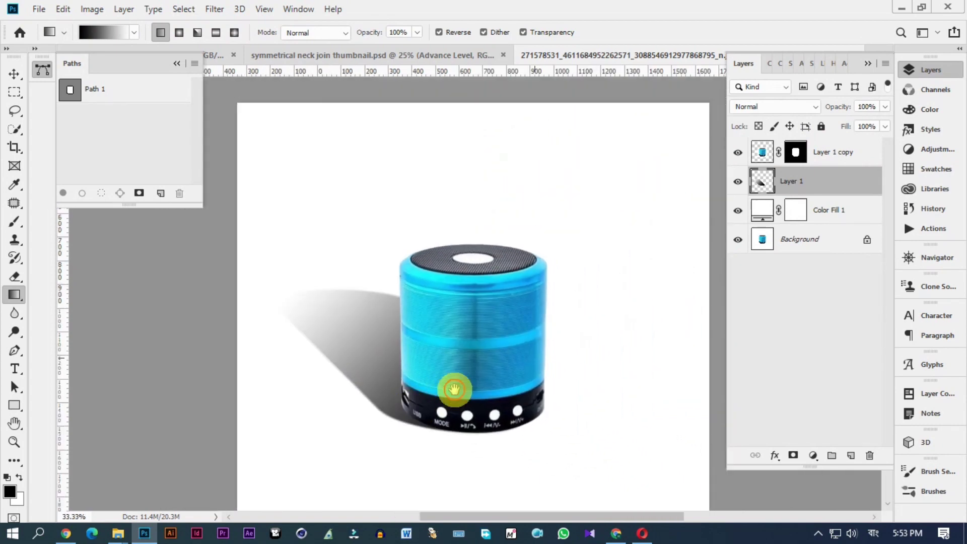
# - Give the Layer 1 shadow Multiply blending at 50% opacity
pyautogui.moveTo(454, 389); pyautogui.dragTo(466, 339)
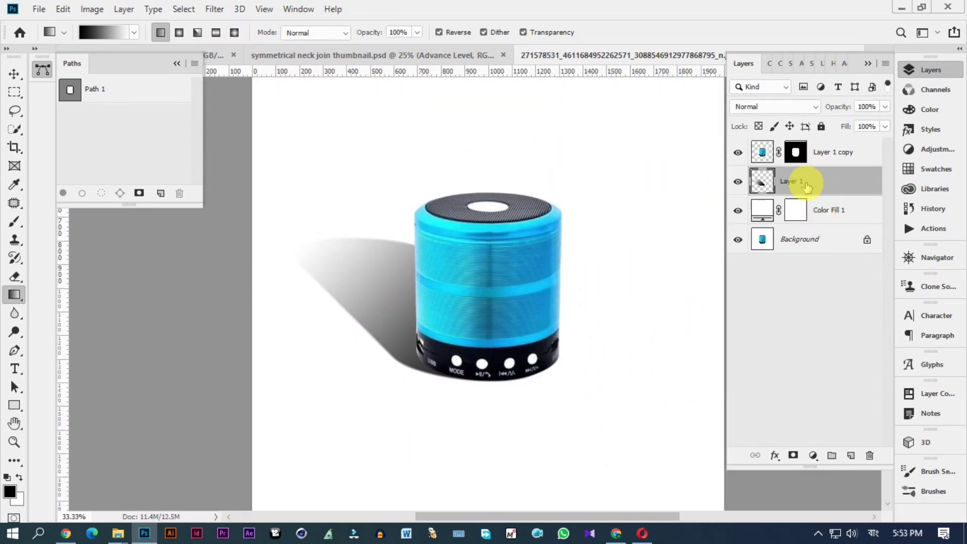
pyautogui.click(767, 107)
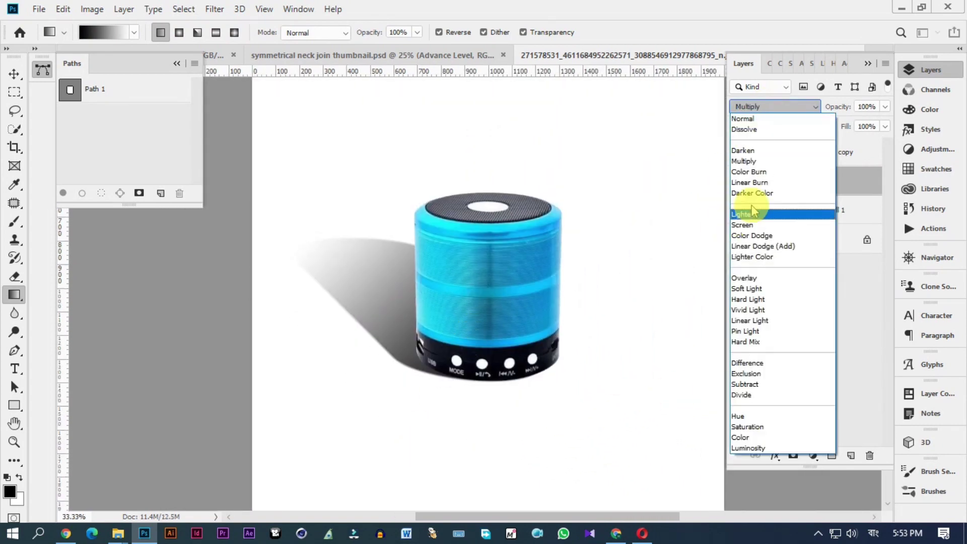
pyautogui.click(766, 160)
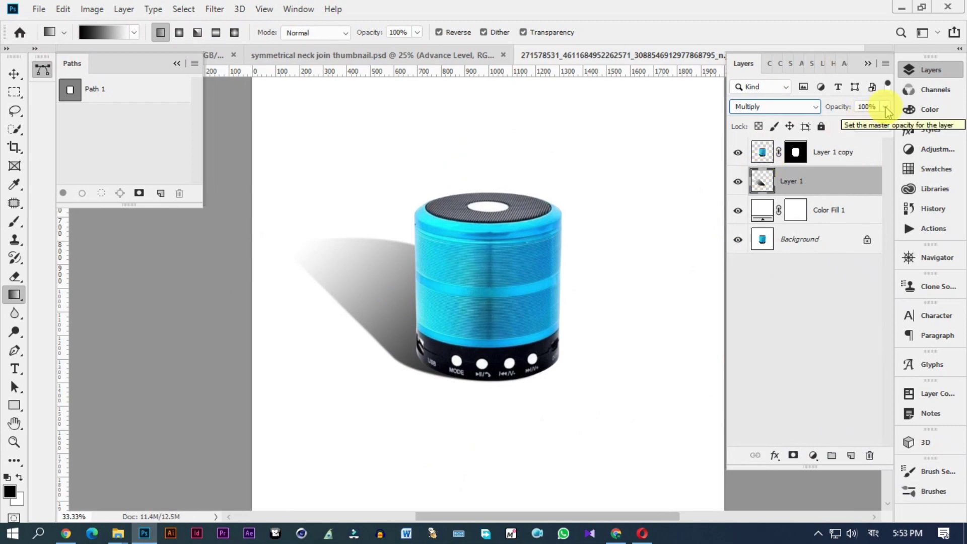
pyautogui.click(863, 107)
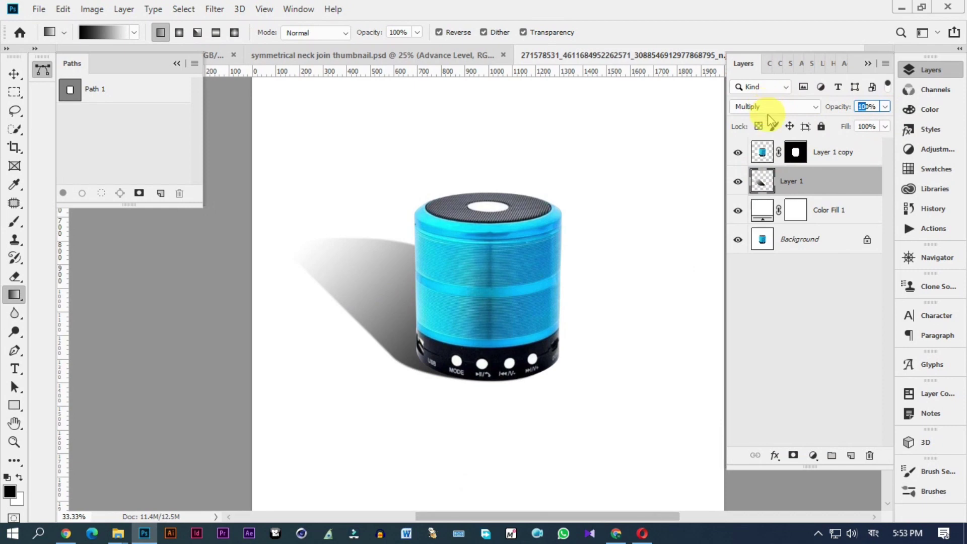
pyautogui.write('50')
pyautogui.press('Return')
pyautogui.click(787, 107)
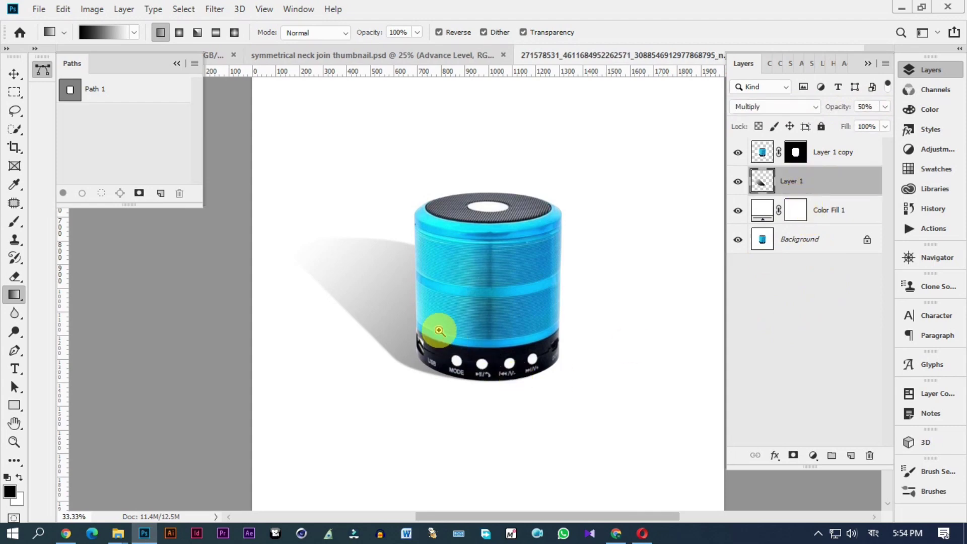
pyautogui.keyDown('ctrl'); pyautogui.click(437, 330); pyautogui.keyUp('ctrl')
pyautogui.keyDown('alt'); pyautogui.click(511, 318); pyautogui.keyUp('alt')
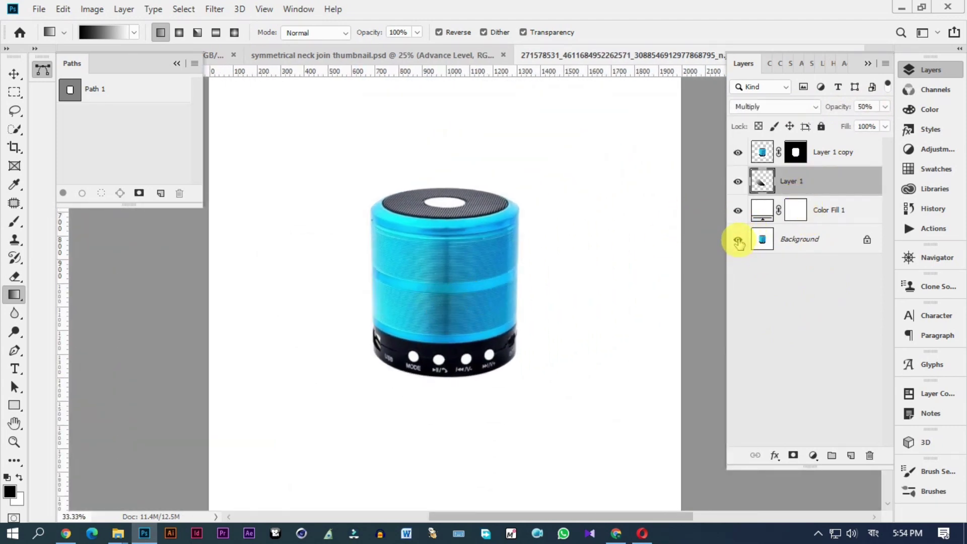
pyautogui.keyDown('alt'); pyautogui.click(738, 240); pyautogui.keyUp('alt')
pyautogui.keyDown('alt'); pyautogui.click(738, 240); pyautogui.keyUp('alt')
pyautogui.keyDown('alt'); pyautogui.click(737, 241); pyautogui.keyUp('alt')
pyautogui.keyDown('alt'); pyautogui.click(738, 242); pyautogui.keyUp('alt')
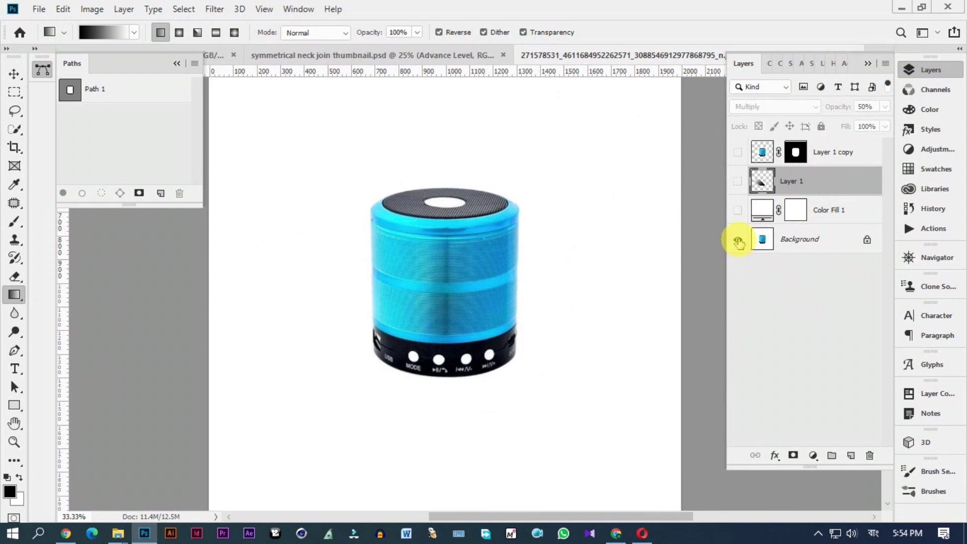
pyautogui.keyDown('alt'); pyautogui.click(738, 241); pyautogui.keyUp('alt')
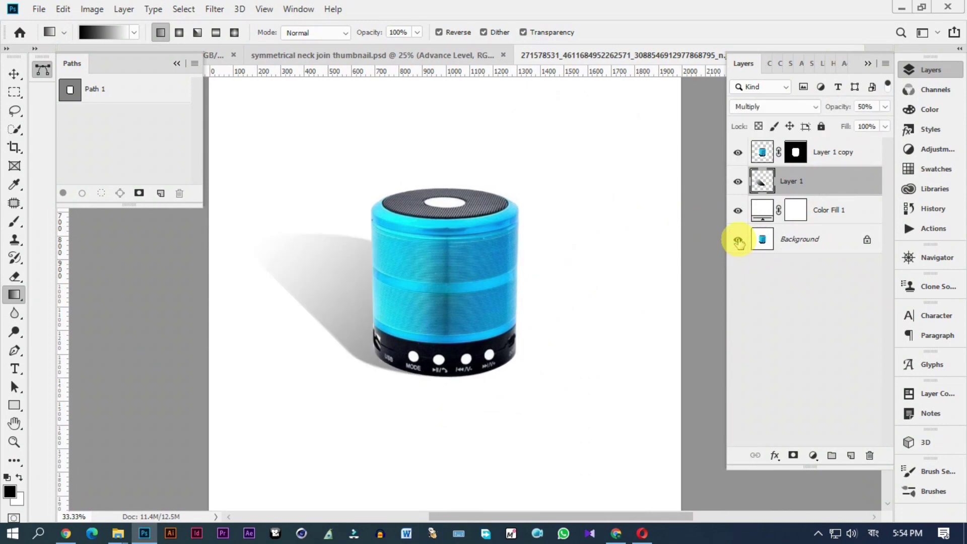
pyautogui.keyDown('ctrl'); pyautogui.click(377, 276); pyautogui.keyUp('ctrl')
pyautogui.keyDown('alt'); pyautogui.click(404, 289); pyautogui.keyUp('alt')
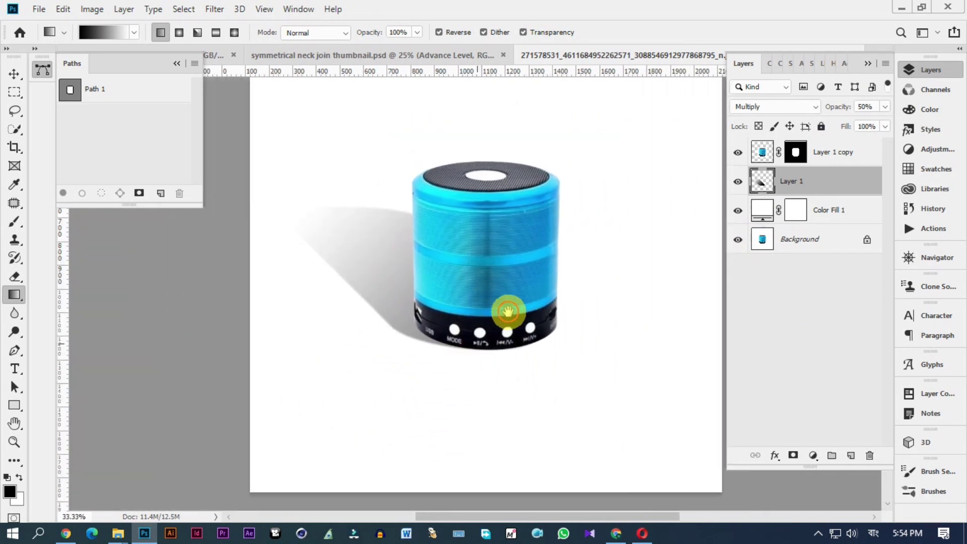